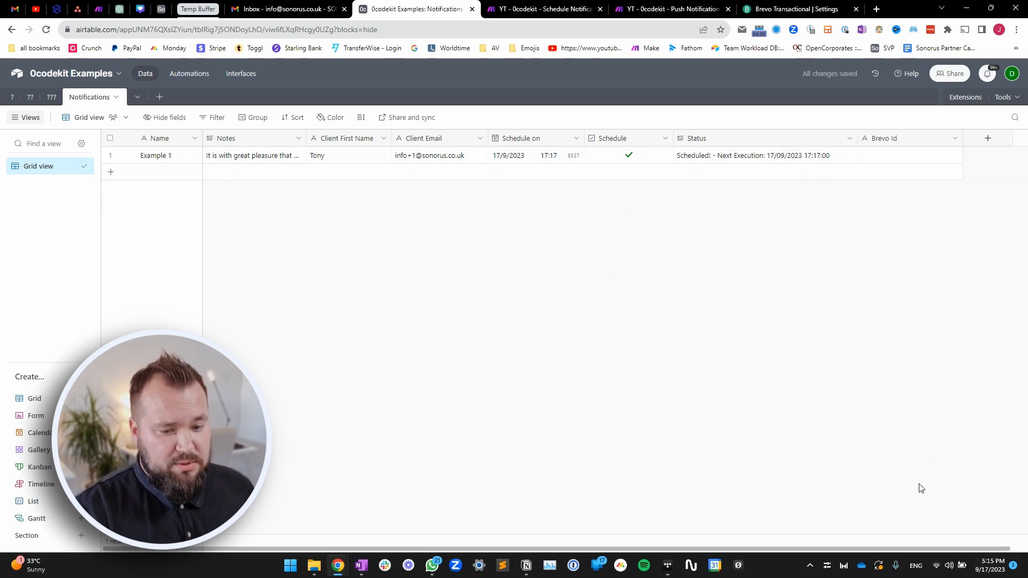
Switch to Gmail, refresh the inbox, and read the Sonorus Event Reminder email's greeting and invitation text
{"action": "key", "text": "ctrl+shift+Tab"}
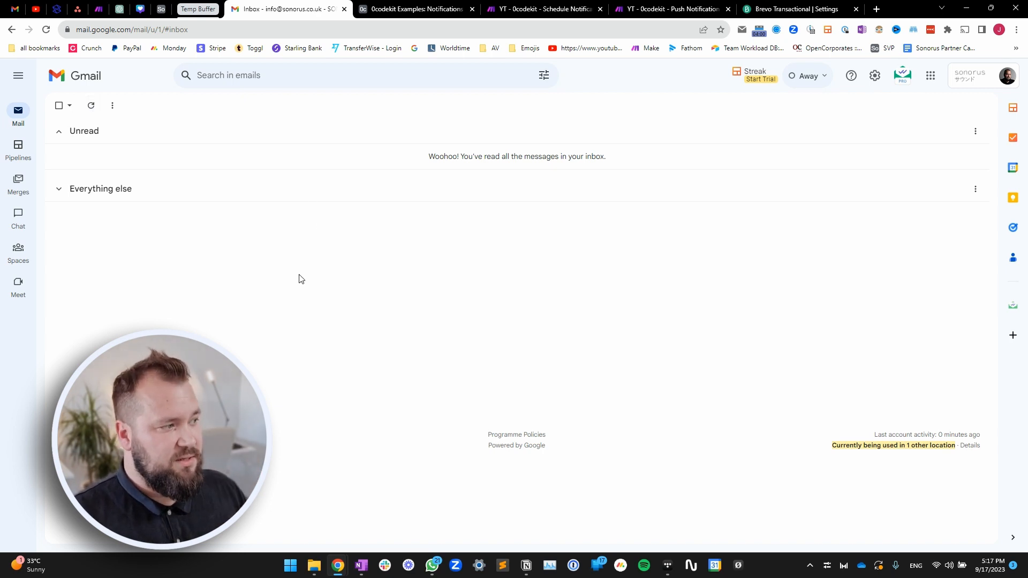
{"action": "left_click", "coordinate": [91, 107]}
{"action": "left_click", "coordinate": [286, 157]}
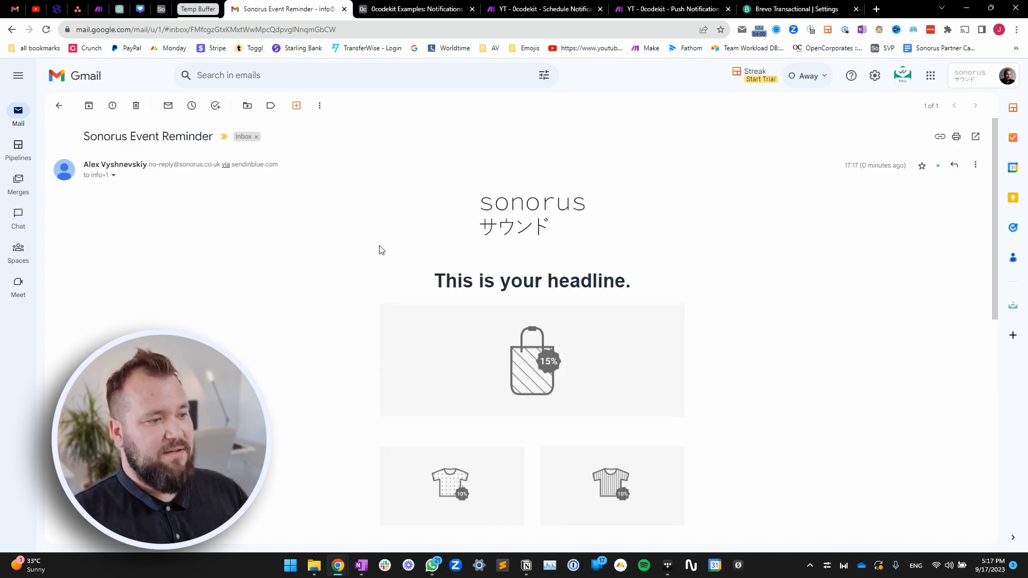
{"action": "scroll", "coordinate": [353, 233], "scroll_direction": "down", "scroll_amount": 4}
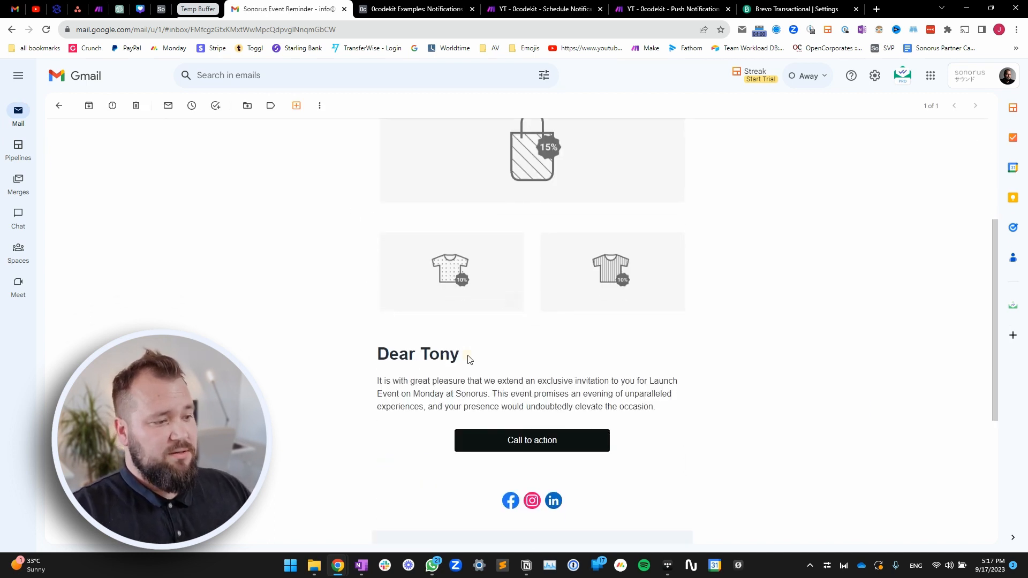
{"action": "left_click_drag", "start_coordinate": [381, 379], "coordinate": [645, 410]}
{"action": "scroll", "coordinate": [569, 325], "scroll_direction": "up", "scroll_amount": 5}
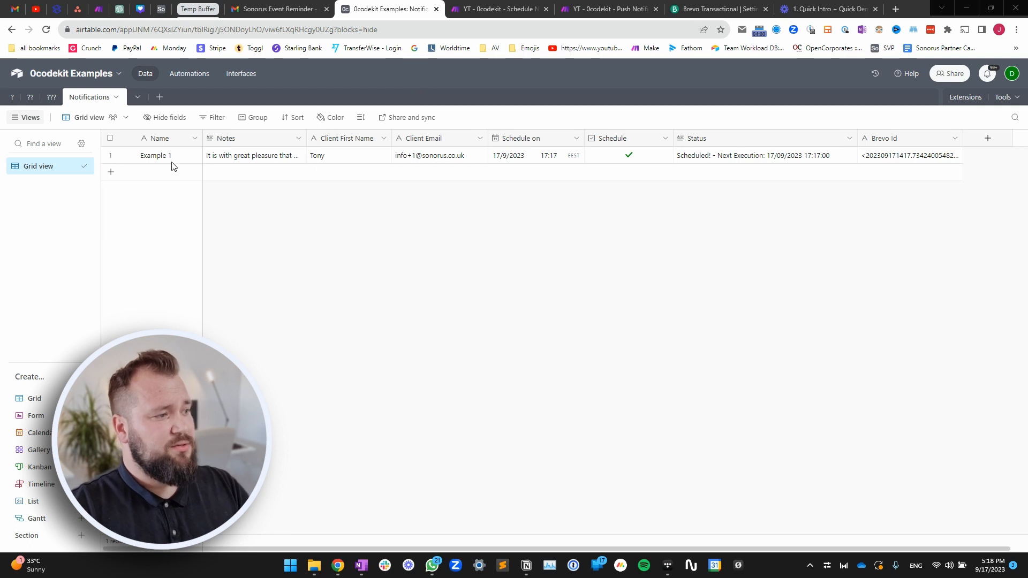
In the Airtable Notifications table, review Example 1's Notes, Client Email, Schedule on, Schedule, Status and Brevo Id fields
{"action": "left_click", "coordinate": [234, 161]}
{"action": "left_click", "coordinate": [296, 156]}
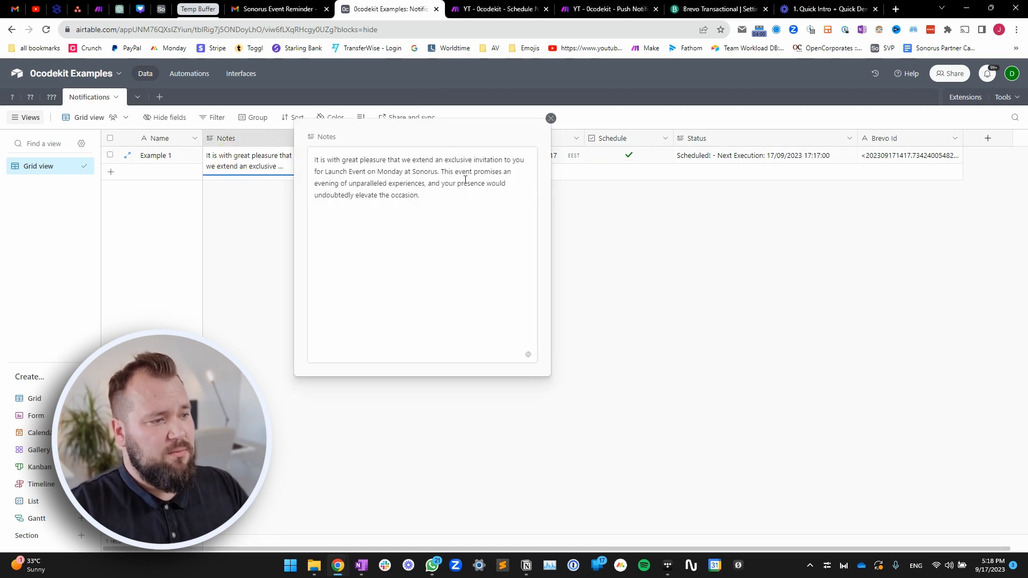
{"action": "left_click", "coordinate": [709, 259]}
{"action": "left_click", "coordinate": [434, 158]}
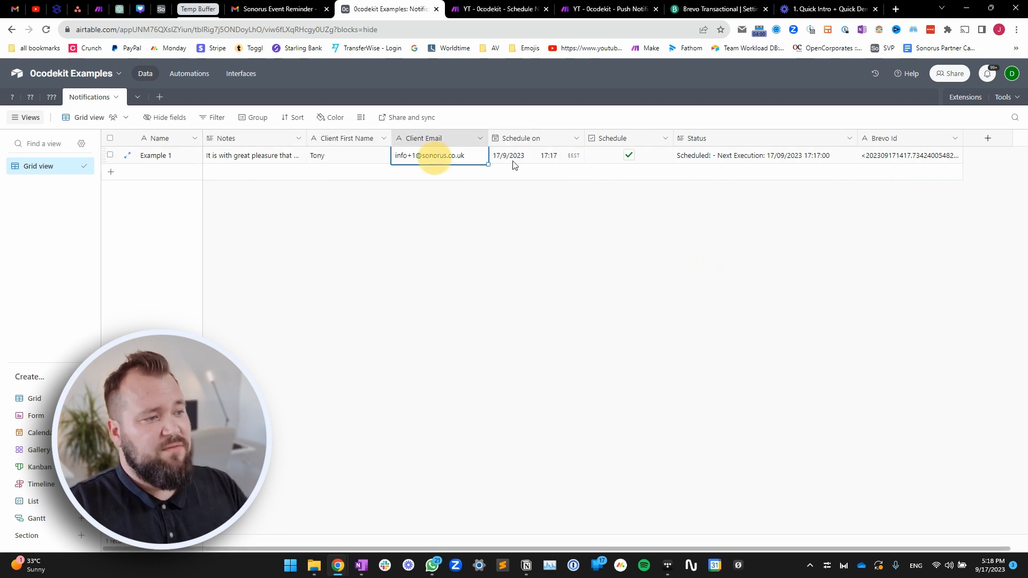
{"action": "left_click", "coordinate": [526, 160]}
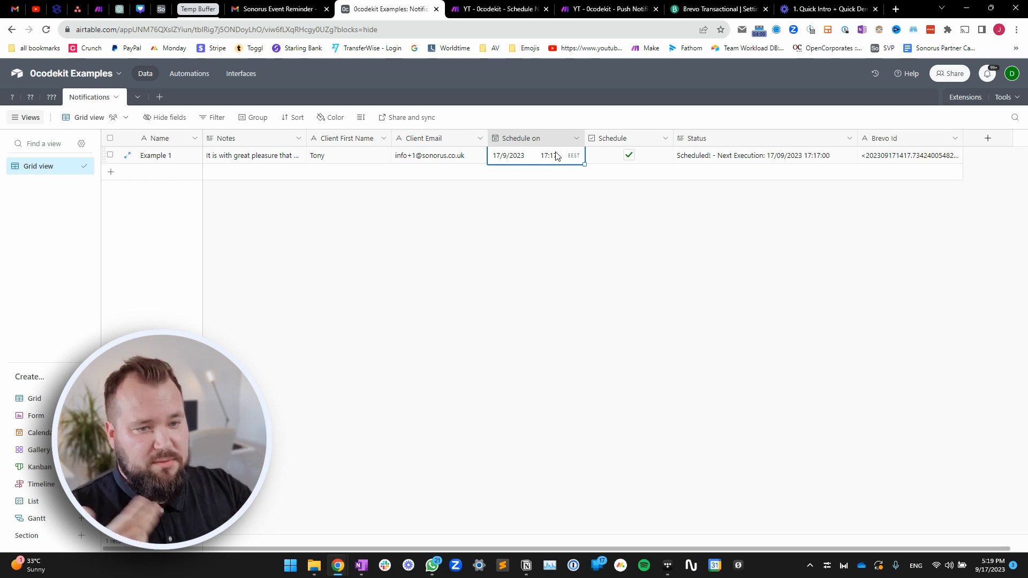
{"action": "left_click", "coordinate": [644, 156]}
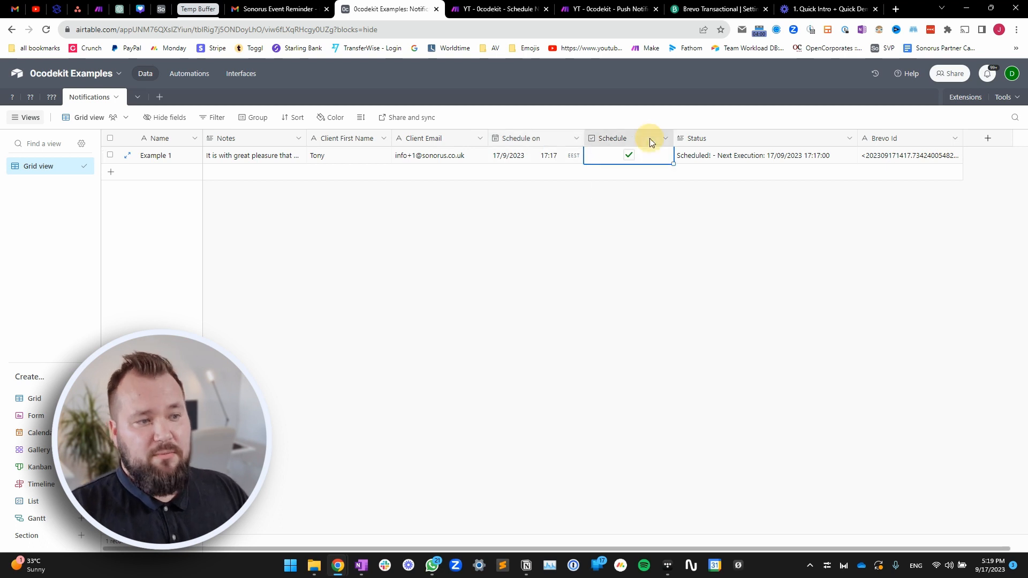
{"action": "left_click", "coordinate": [742, 160]}
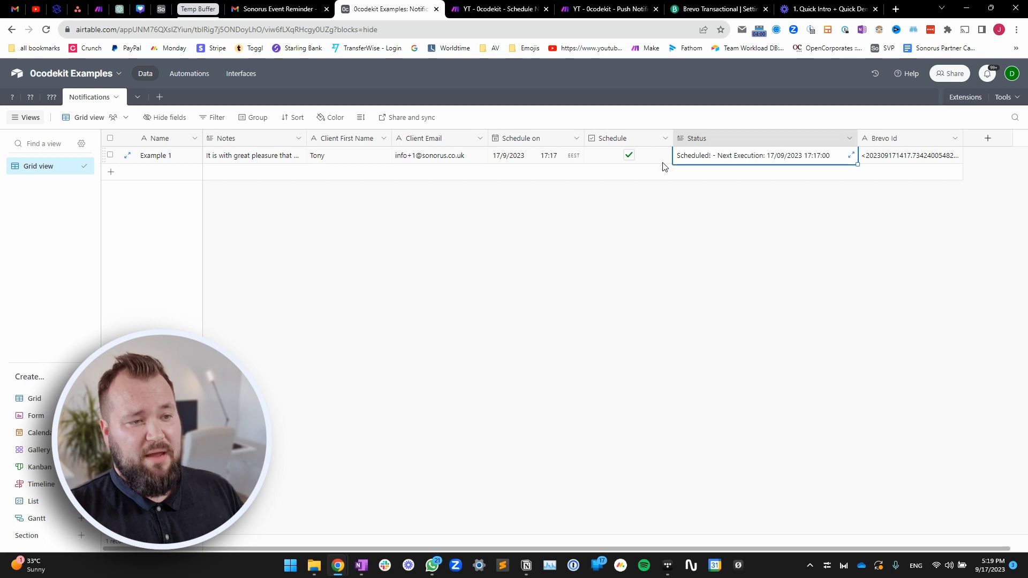
{"action": "left_click", "coordinate": [922, 157]}
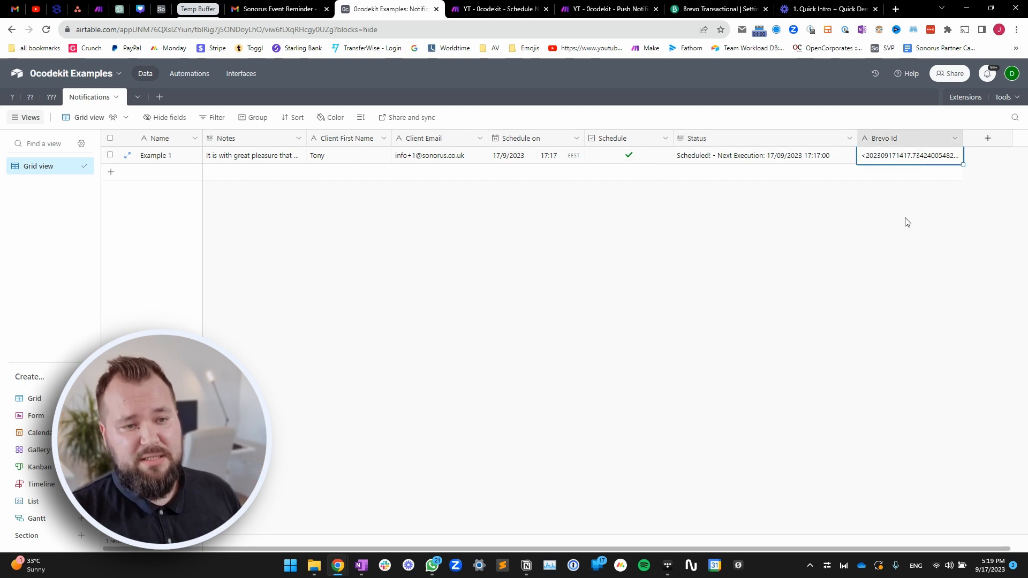
{"action": "left_click", "coordinate": [486, 289]}
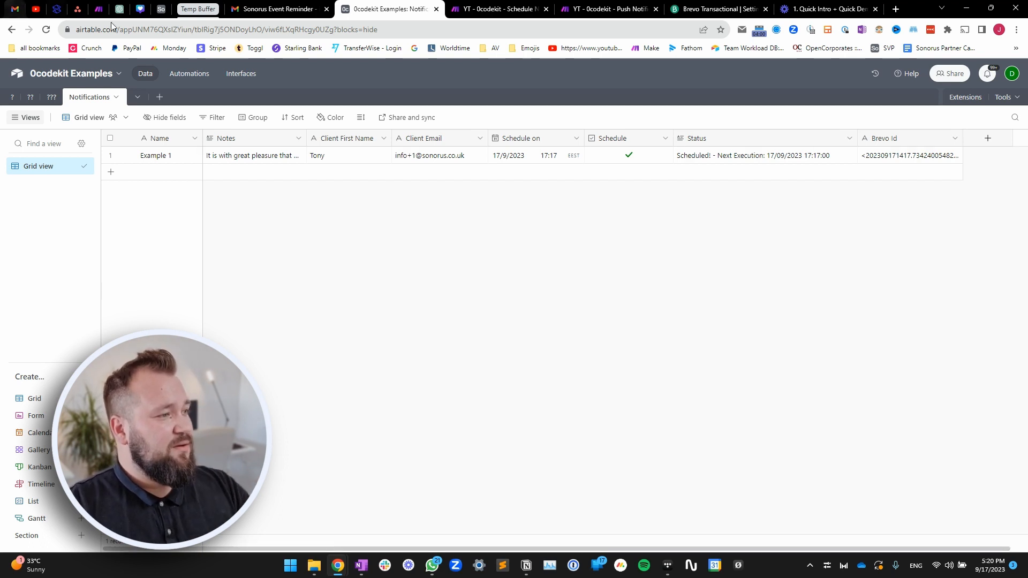
Review the Schedule Notification automation's trigger condition and its script action's code, including the webhook URL in line 3
{"action": "left_click", "coordinate": [192, 73]}
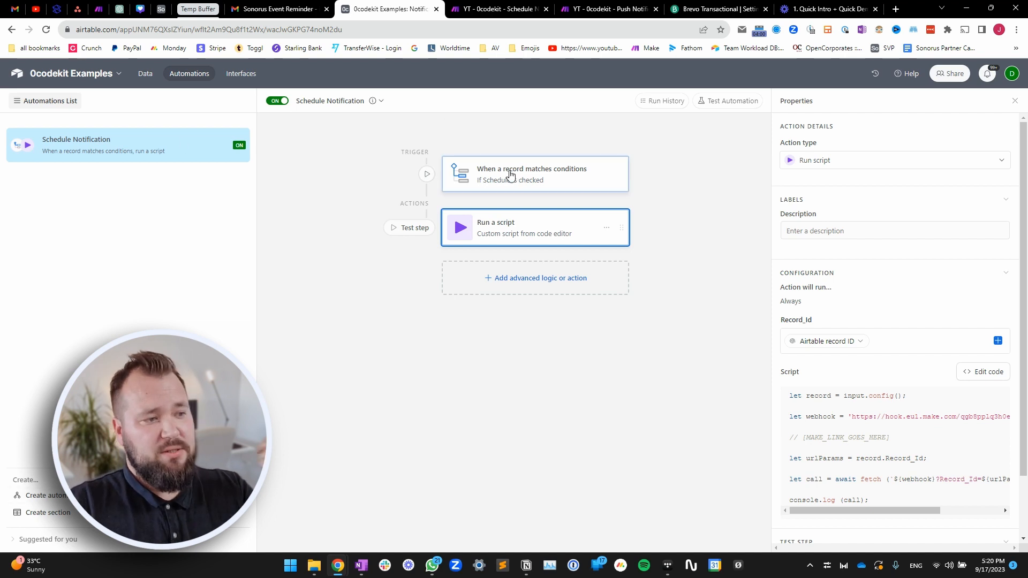
{"action": "left_click", "coordinate": [610, 174]}
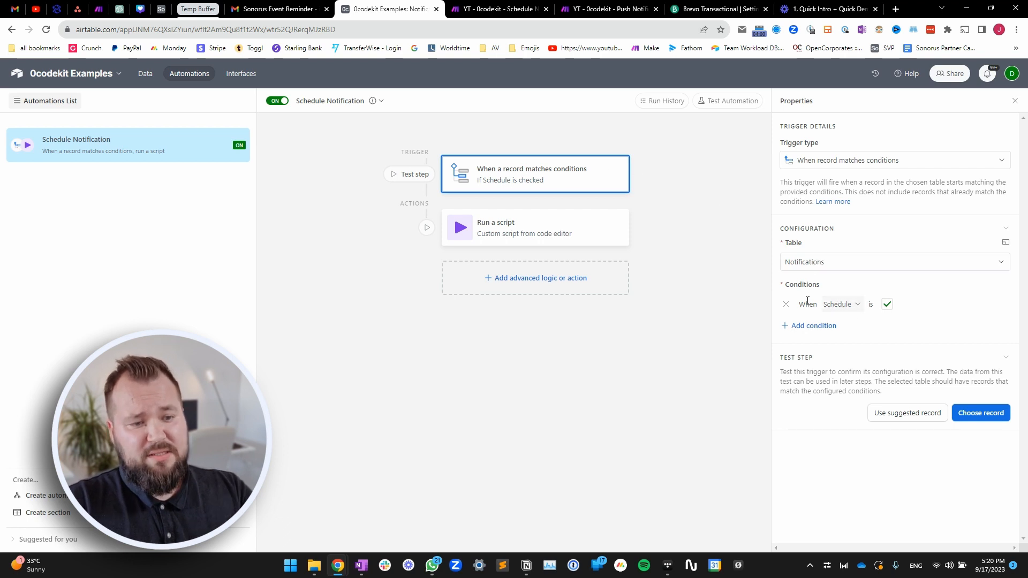
{"action": "left_click", "coordinate": [575, 240]}
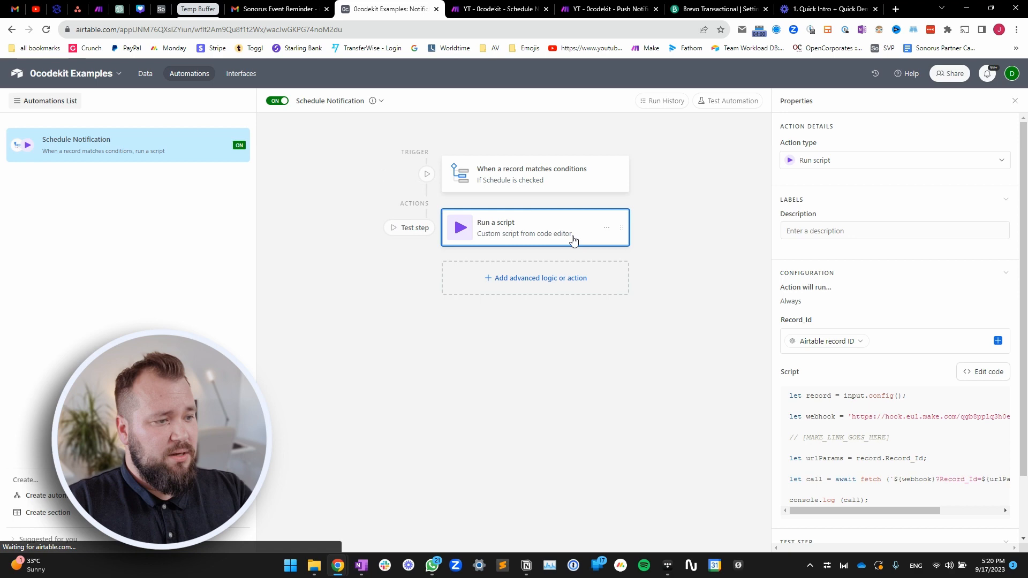
{"action": "left_click", "coordinate": [983, 378]}
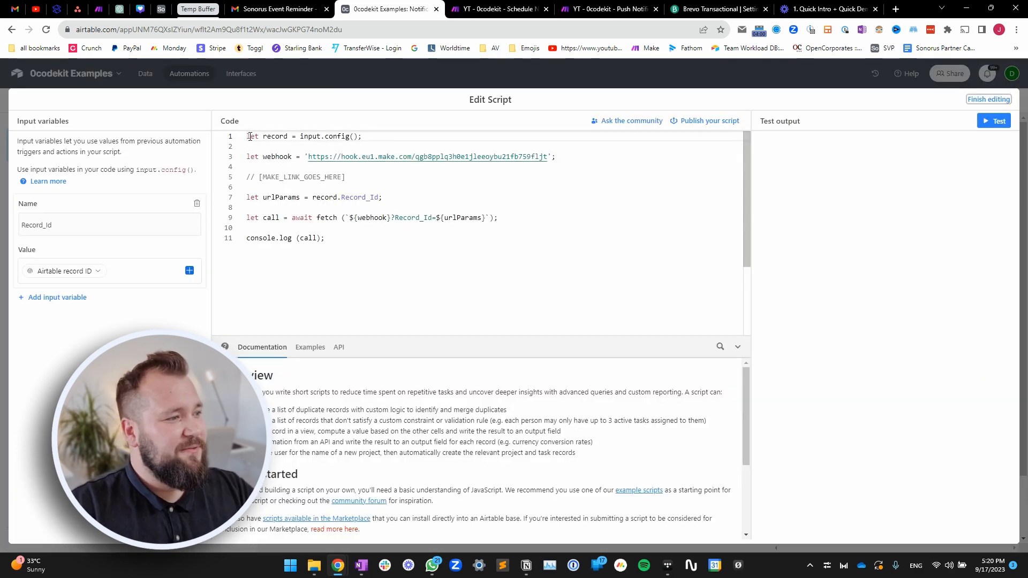
{"action": "left_click_drag", "start_coordinate": [249, 136], "coordinate": [408, 260]}
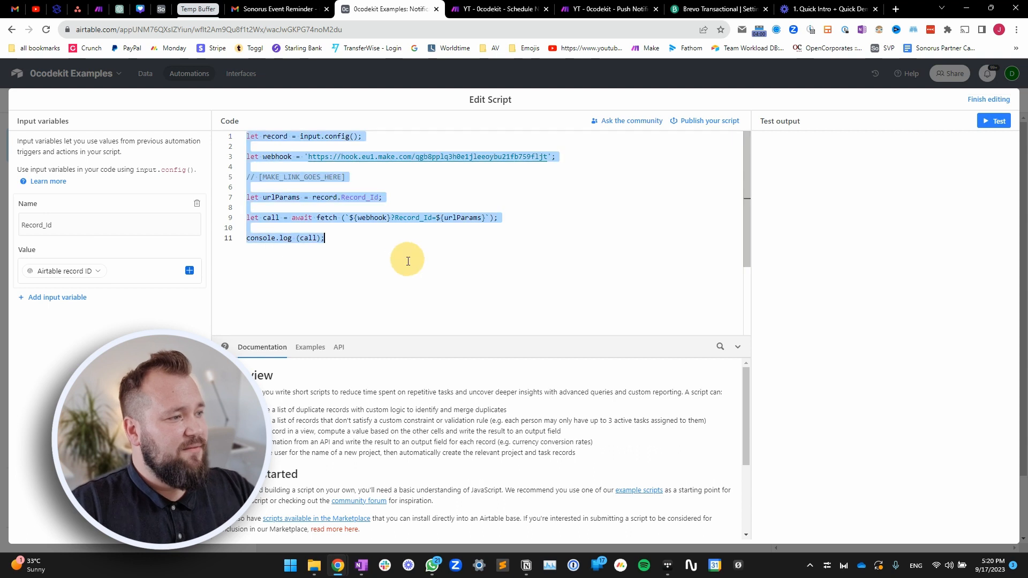
{"action": "left_click", "coordinate": [279, 158]}
{"action": "left_click_drag", "start_coordinate": [308, 159], "coordinate": [547, 157]}
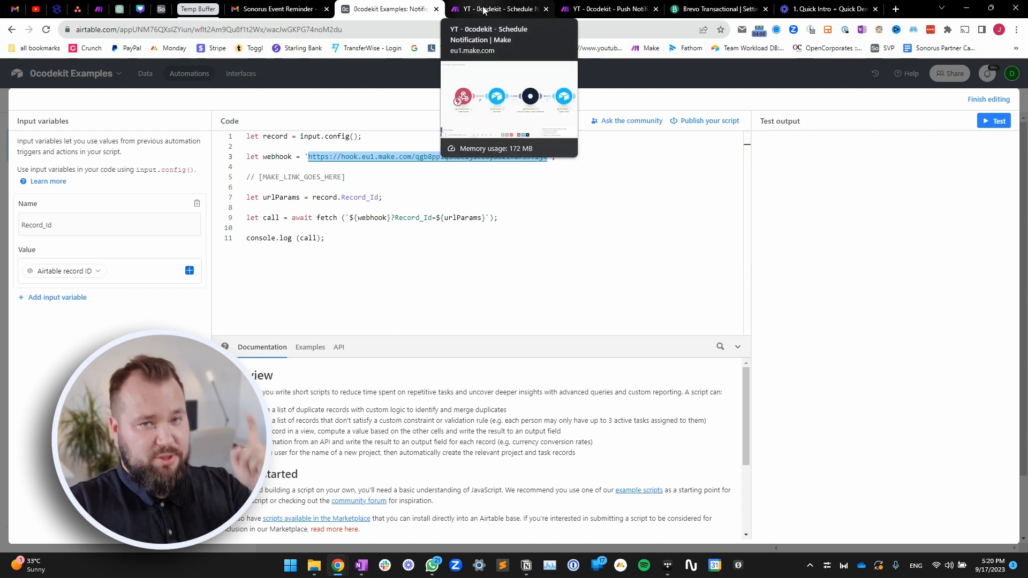
Inspect the script's Record_Id input variable and the data choices for its value, then finish editing and return to the Notifications table
{"action": "double_click", "coordinate": [36, 225]}
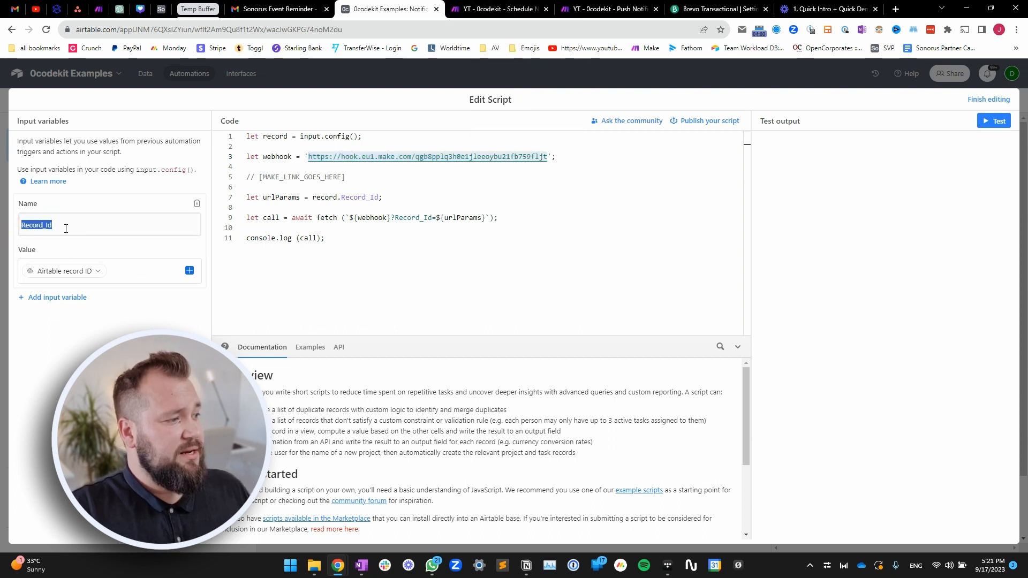
{"action": "left_click", "coordinate": [27, 227]}
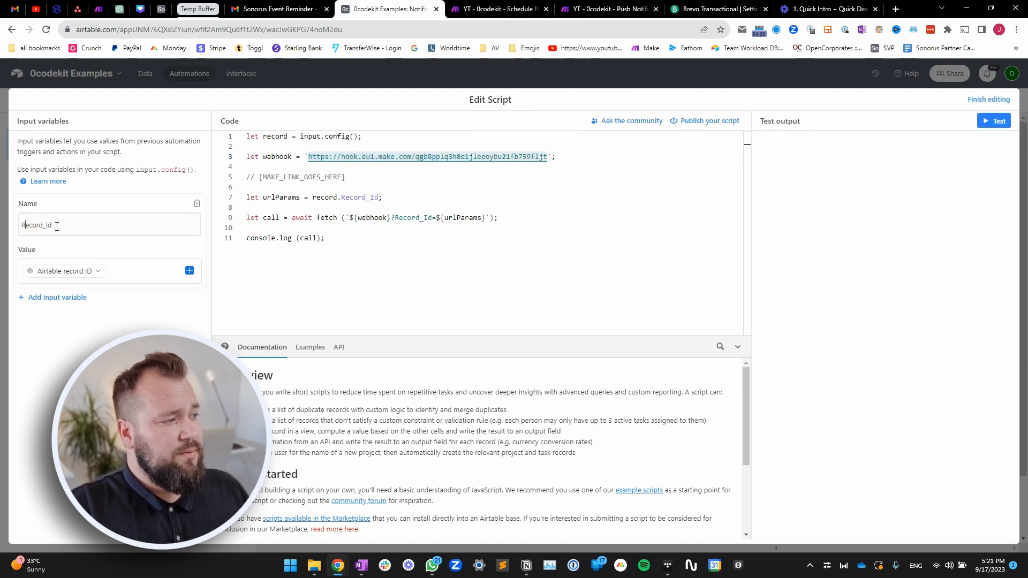
{"action": "left_click", "coordinate": [138, 271]}
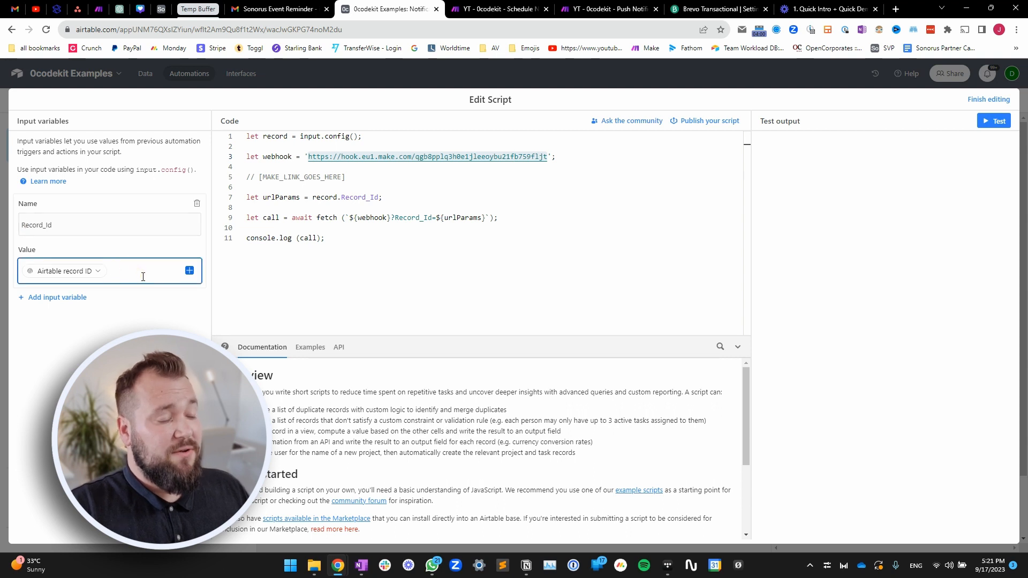
{"action": "left_click", "coordinate": [189, 271]}
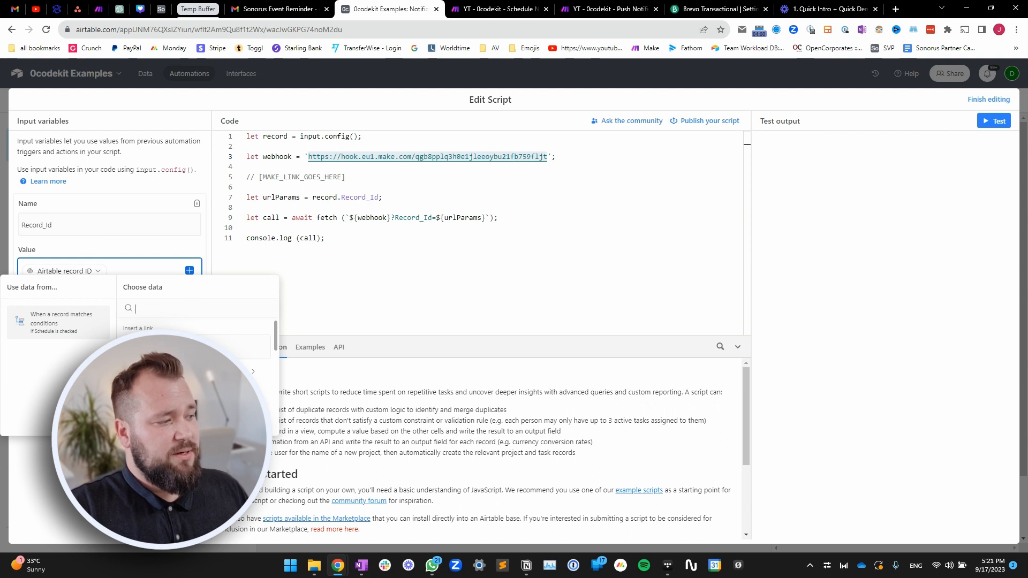
{"action": "key", "text": "Escape"}
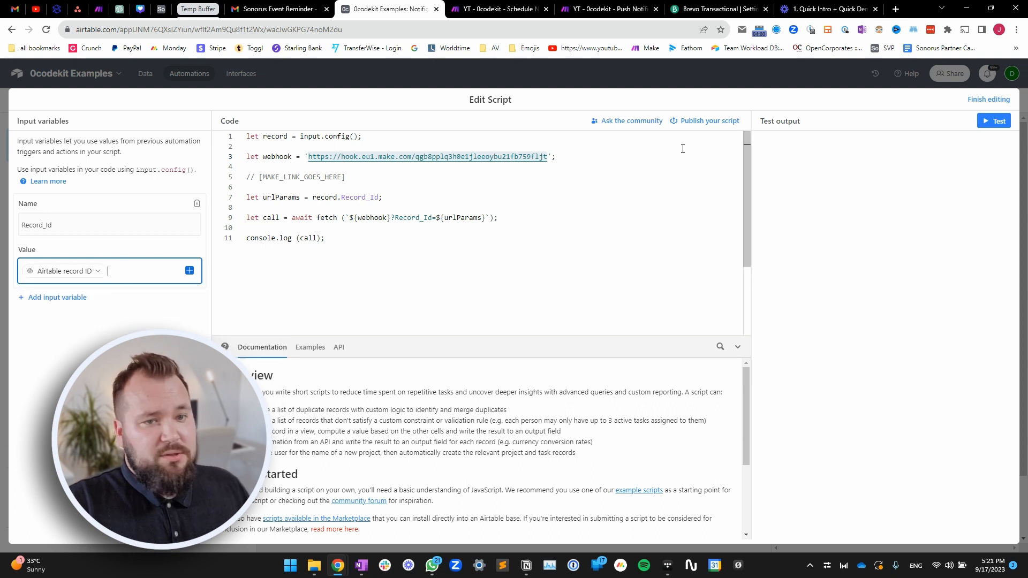
{"action": "left_click", "coordinate": [988, 99]}
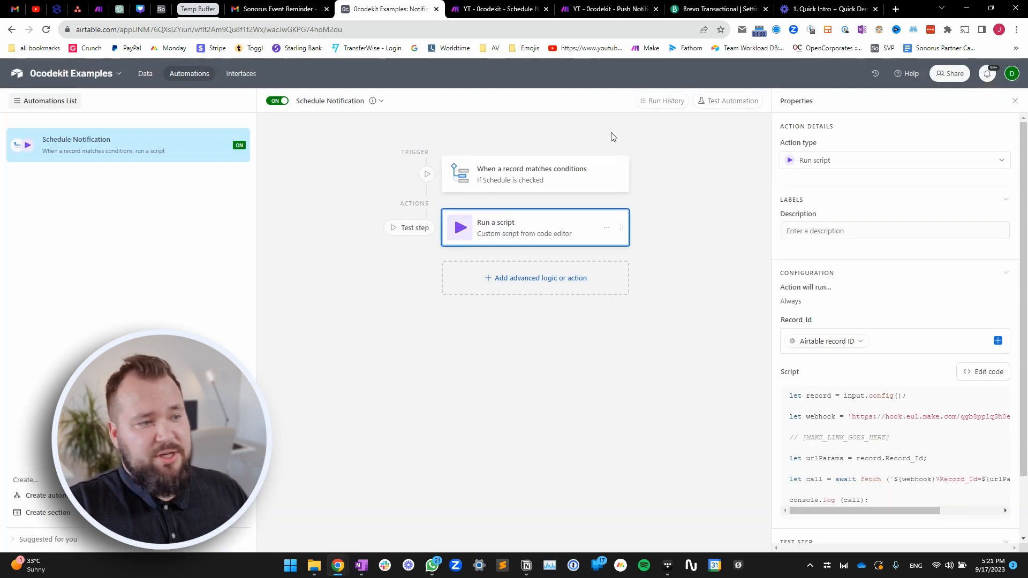
{"action": "left_click", "coordinate": [152, 78]}
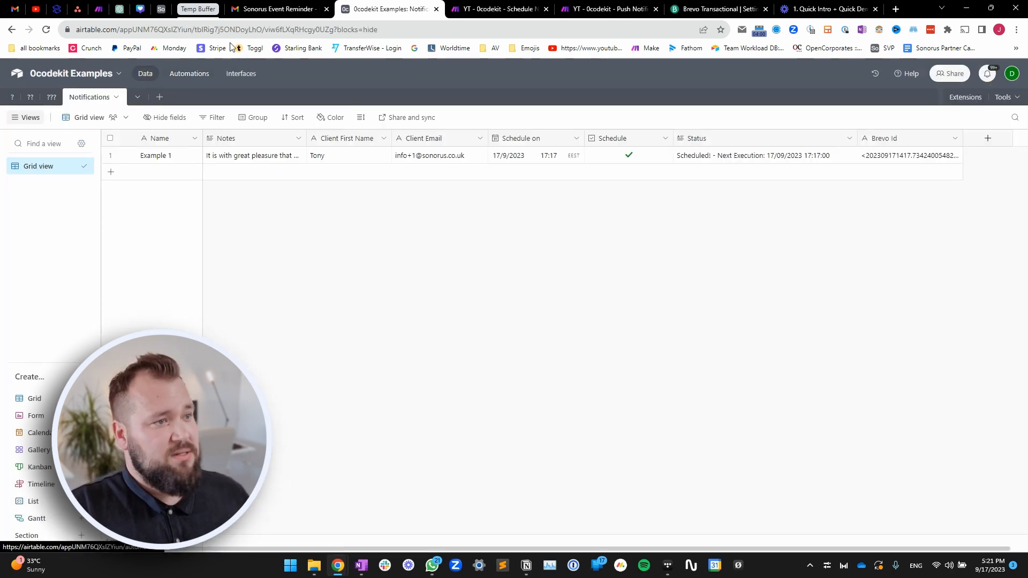
Switch to the Schedule Notification scenario in Make and copy the custom webhook's address
{"action": "left_click", "coordinate": [488, 9]}
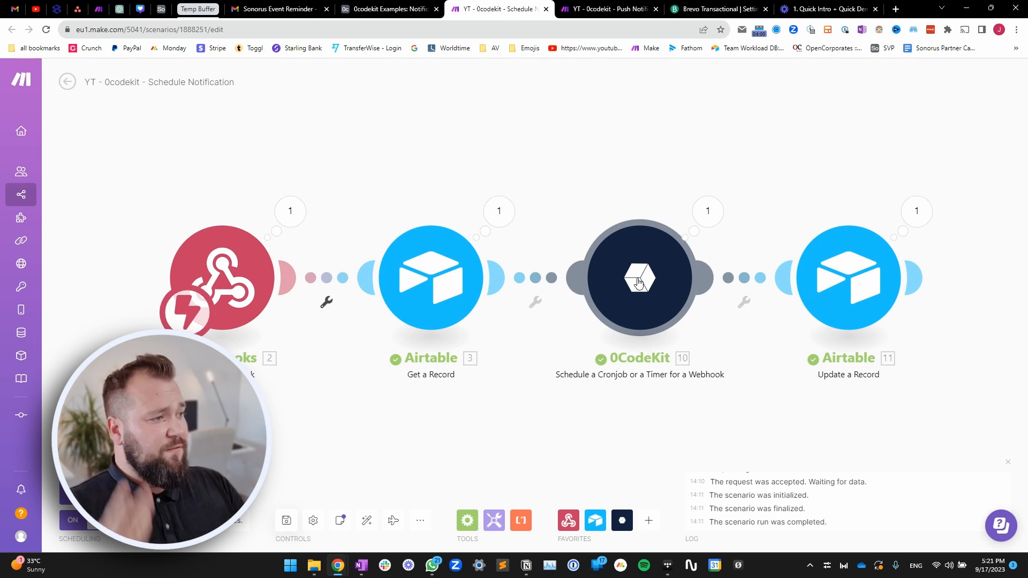
{"action": "left_click", "coordinate": [201, 240]}
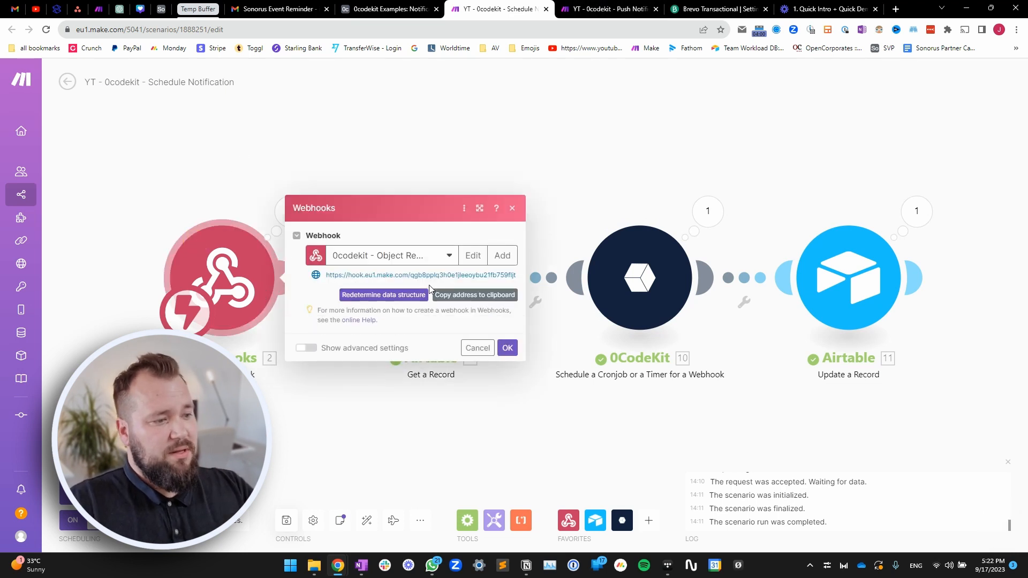
{"action": "left_click", "coordinate": [471, 295]}
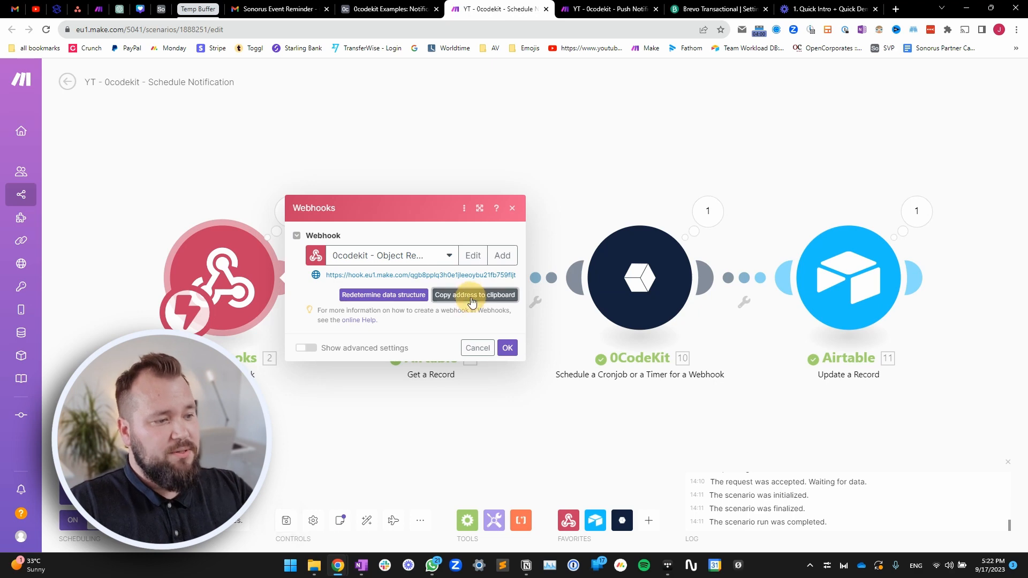
Return to Airtable, reopen the automation's script for editing, and select the webhook URL in line 3
{"action": "left_click", "coordinate": [420, 5]}
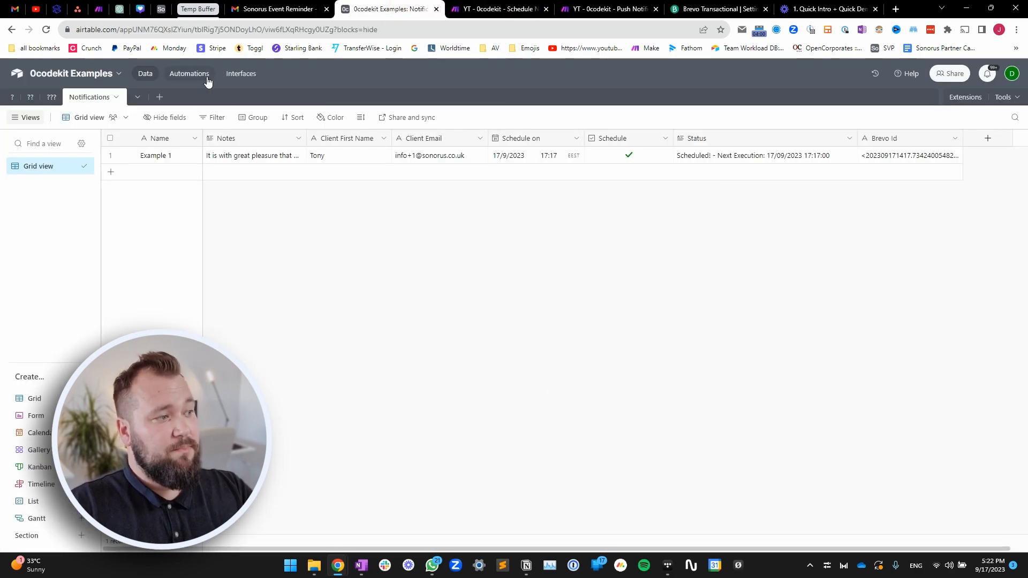
{"action": "left_click", "coordinate": [188, 74]}
{"action": "left_click", "coordinate": [535, 227]}
{"action": "left_click", "coordinate": [980, 373]}
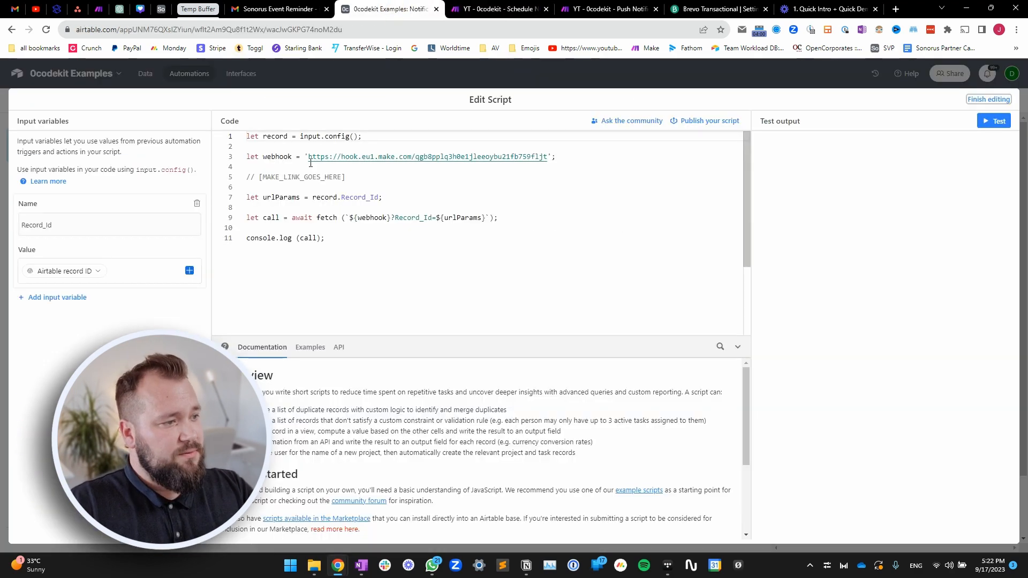
{"action": "left_click_drag", "start_coordinate": [308, 156], "coordinate": [547, 156]}
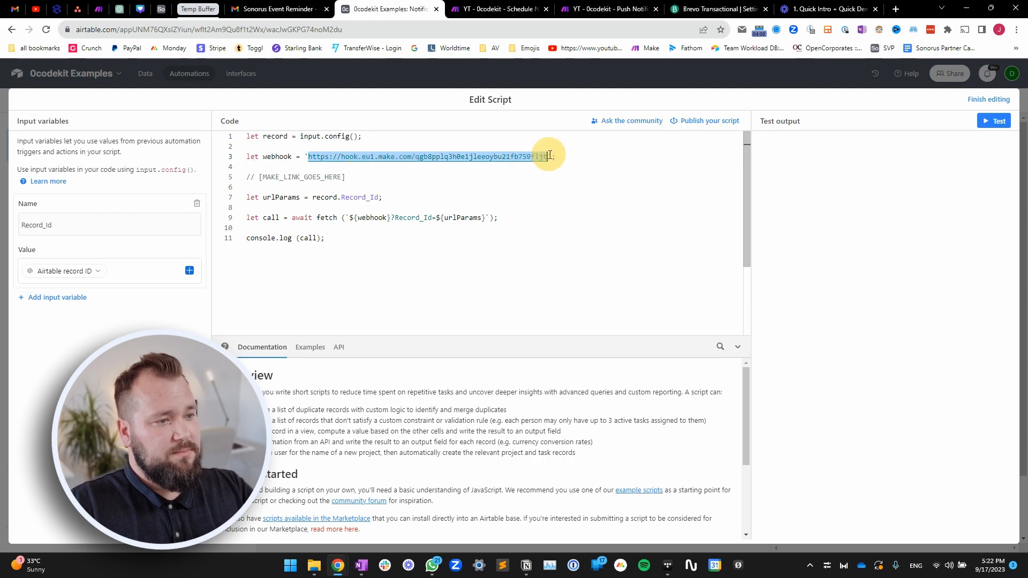
Back in Make, close the webhook settings and review the Get a Record module's base, table and Record ID mapping
{"action": "left_click", "coordinate": [505, 7]}
{"action": "left_click", "coordinate": [506, 349]}
{"action": "left_click", "coordinate": [446, 297]}
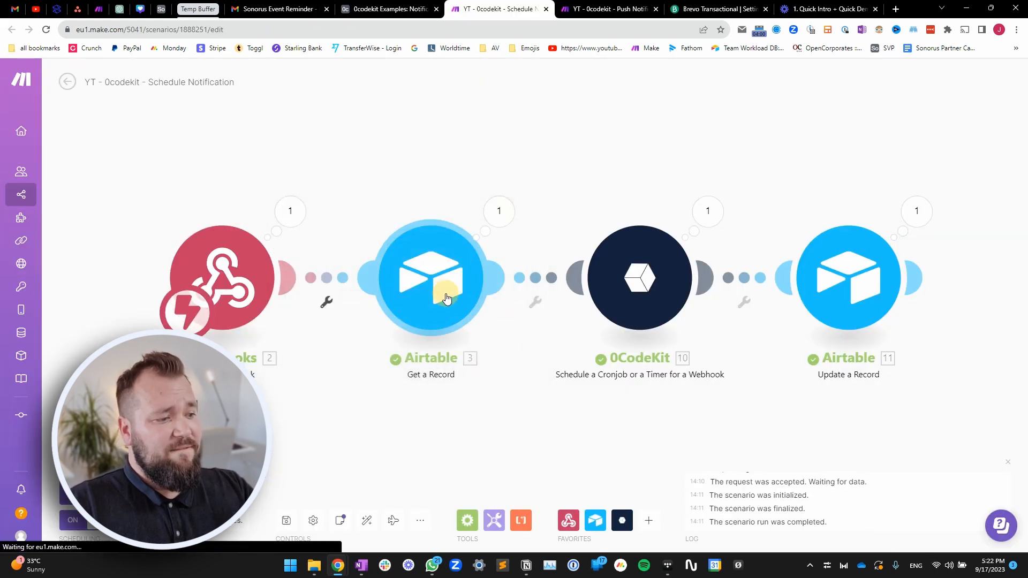
{"action": "left_click", "coordinate": [601, 363]}
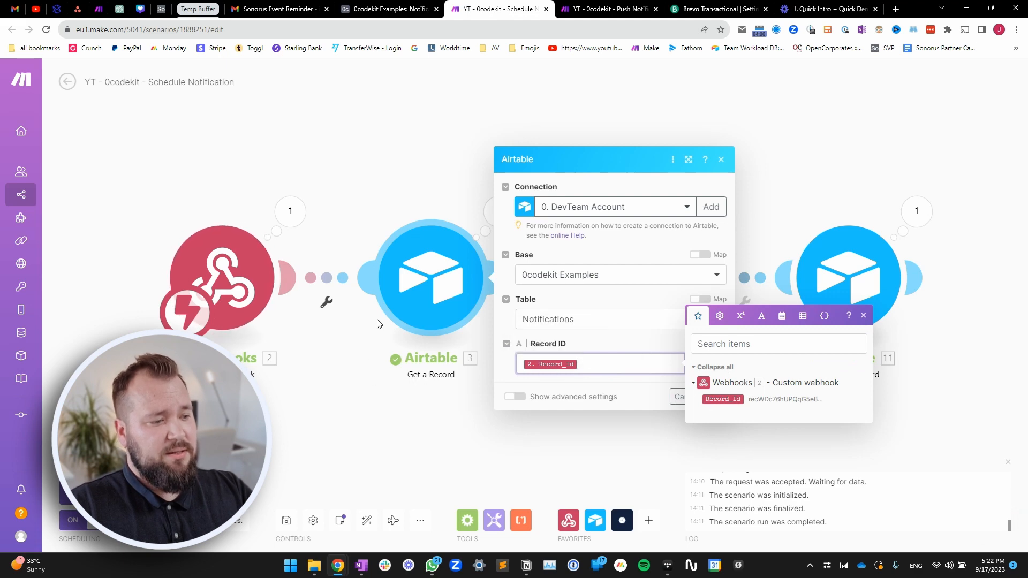
{"action": "left_click", "coordinate": [348, 386]}
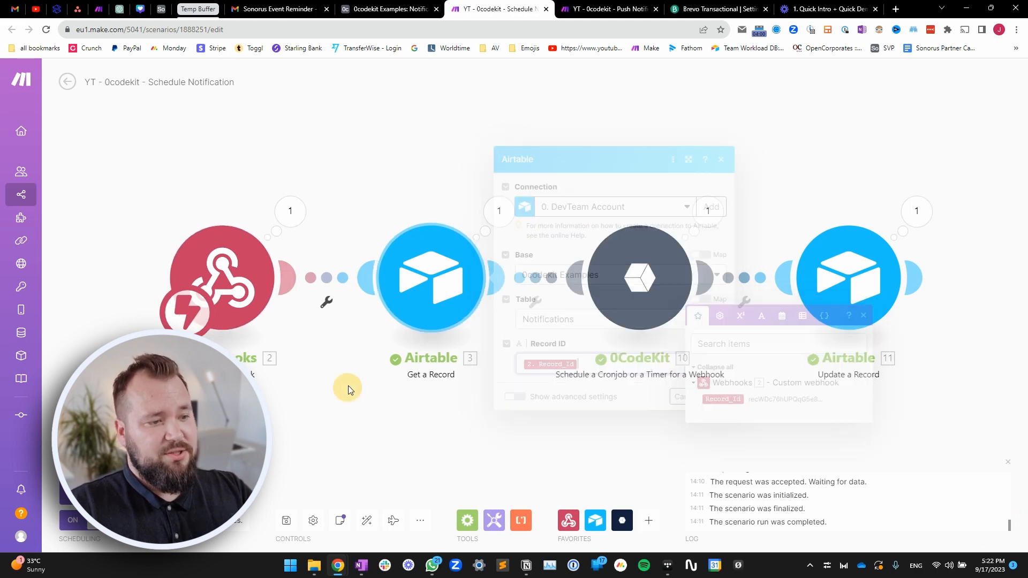
Review the 0CodeKit scheduling module's webhook URL, JSON data, interval option and date value, then close its settings
{"action": "left_click_drag", "start_coordinate": [589, 402], "coordinate": [448, 374]}
{"action": "left_click", "coordinate": [482, 267]}
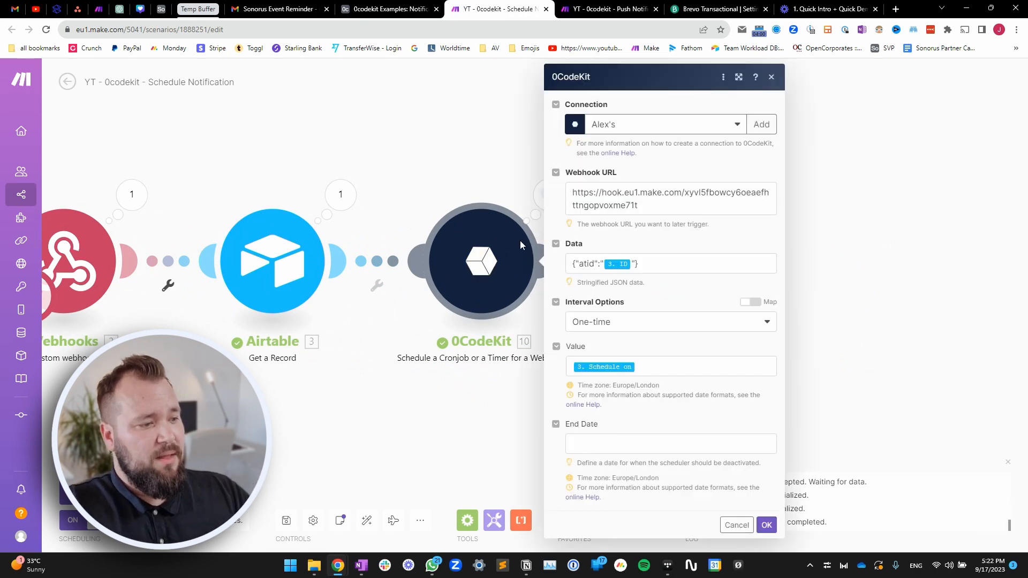
{"action": "left_click", "coordinate": [420, 159]}
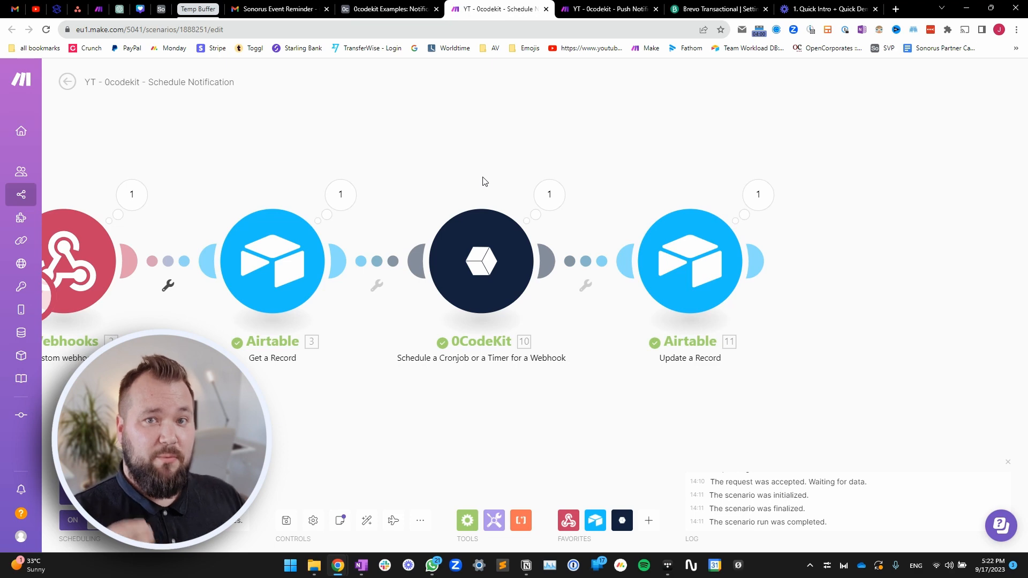
Compare the 0CodeKit module's webhook URL with the custom webhook of the Push Notification scenario, copy that webhook's address, and return to the Schedule Notification scenario
{"action": "left_click", "coordinate": [484, 227]}
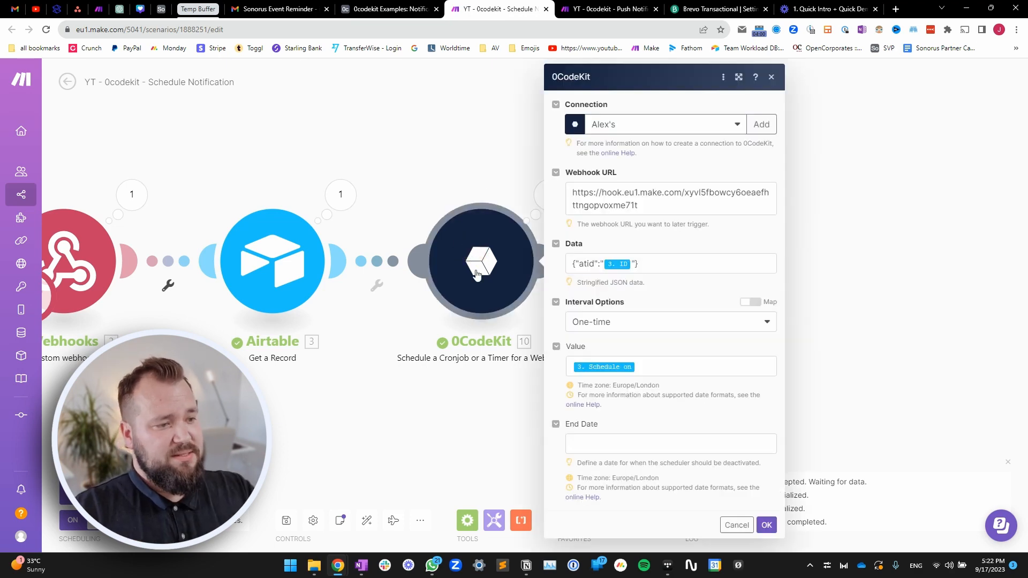
{"action": "left_click_drag", "start_coordinate": [572, 192], "coordinate": [682, 202]}
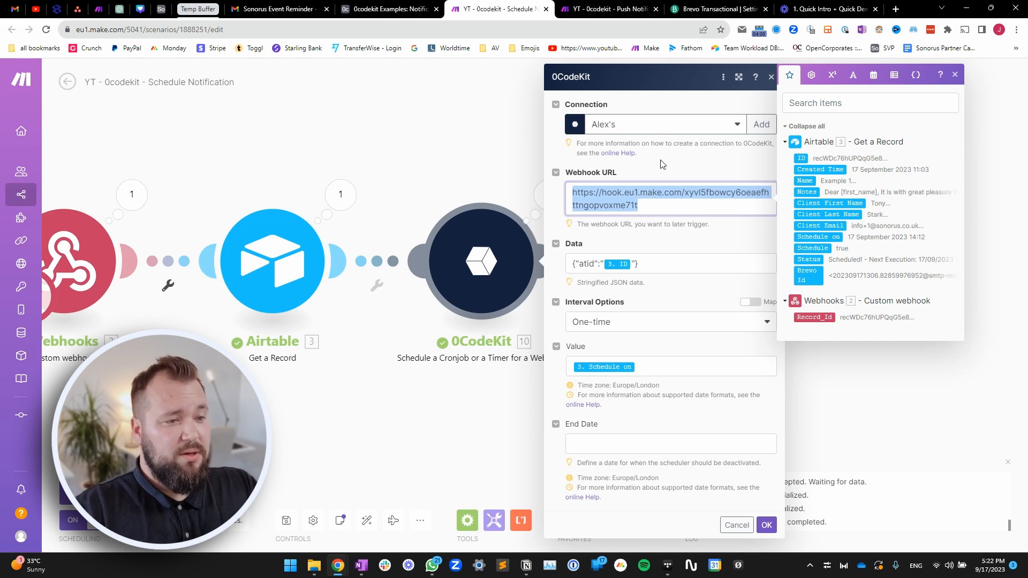
{"action": "left_click", "coordinate": [593, 6]}
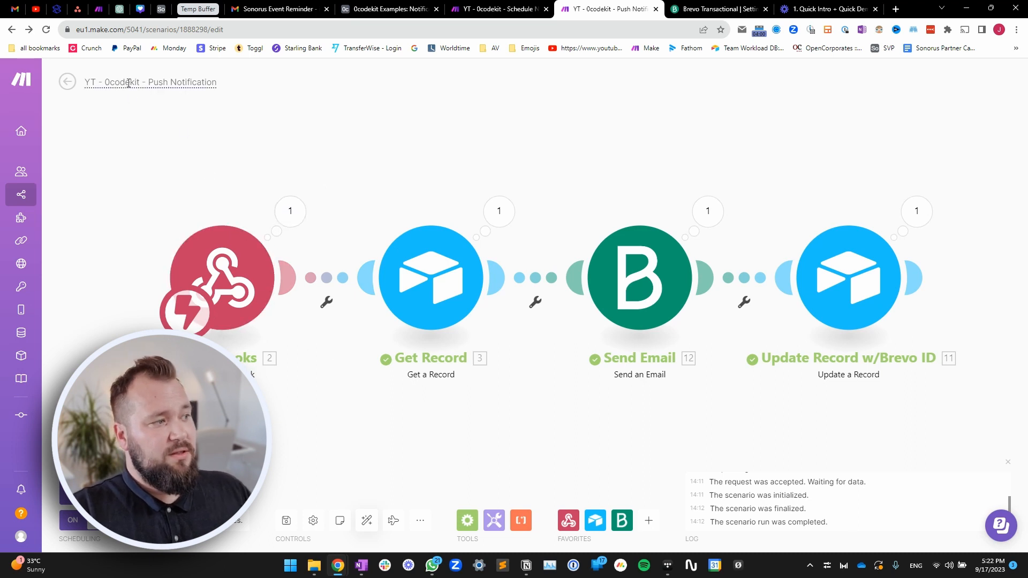
{"action": "left_click", "coordinate": [208, 261]}
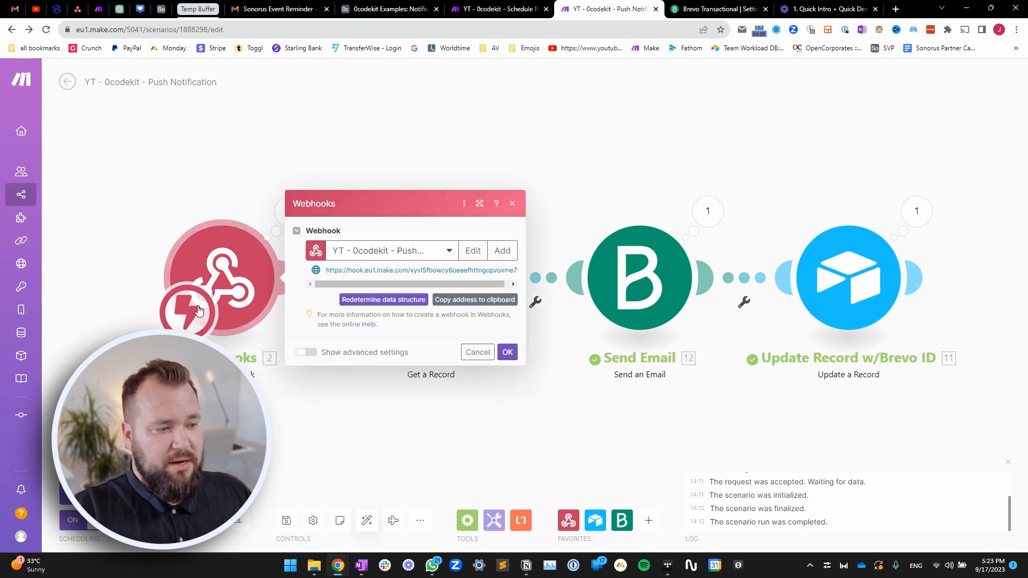
{"action": "left_click", "coordinate": [470, 300]}
{"action": "left_click", "coordinate": [498, 9]}
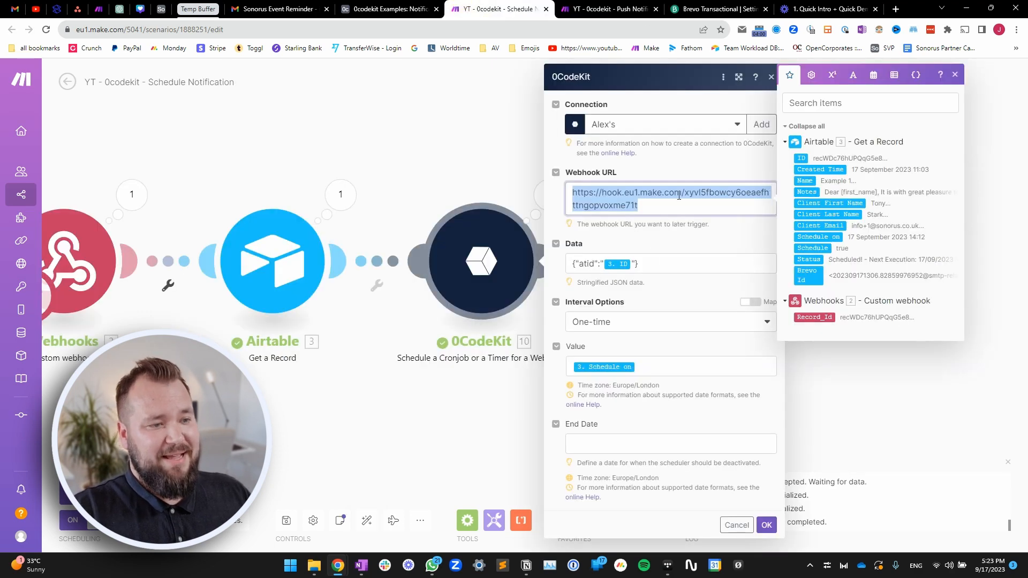
Examine the 0CodeKit module's stringified JSON data, highlighting the atid key and the Airtable record ID mapped as its value
{"action": "left_click", "coordinate": [676, 247]}
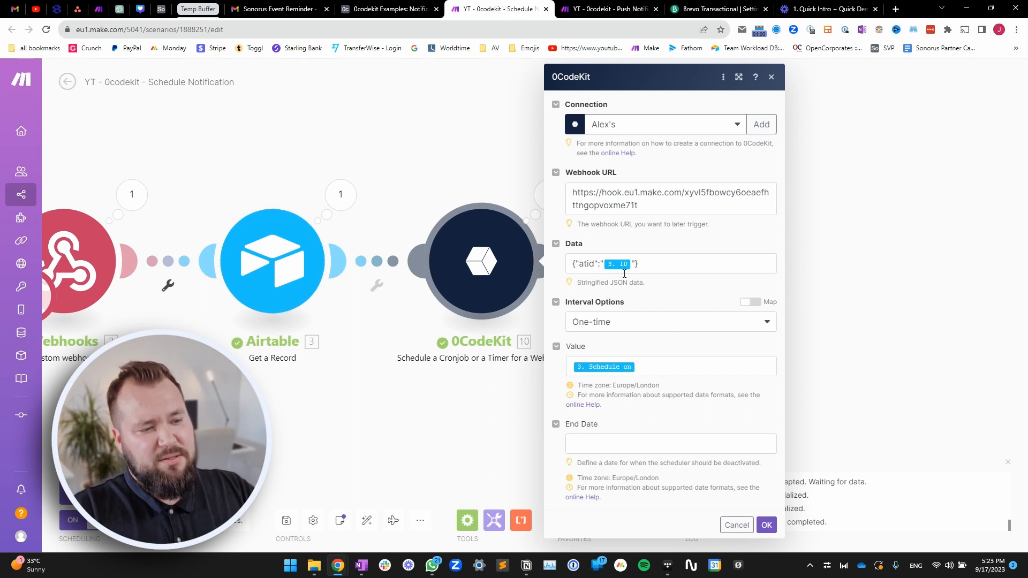
{"action": "left_click", "coordinate": [575, 266]}
{"action": "left_click_drag", "start_coordinate": [575, 266], "coordinate": [660, 266]}
{"action": "left_click", "coordinate": [582, 267]}
{"action": "left_click", "coordinate": [575, 268]}
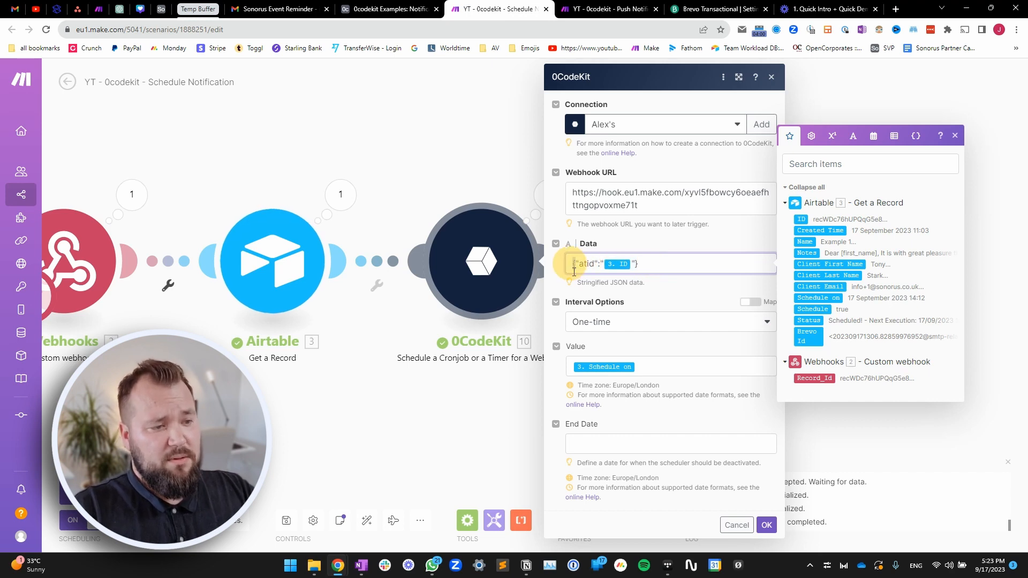
{"action": "left_click_drag", "start_coordinate": [576, 263], "coordinate": [592, 266]}
{"action": "left_click", "coordinate": [579, 265]}
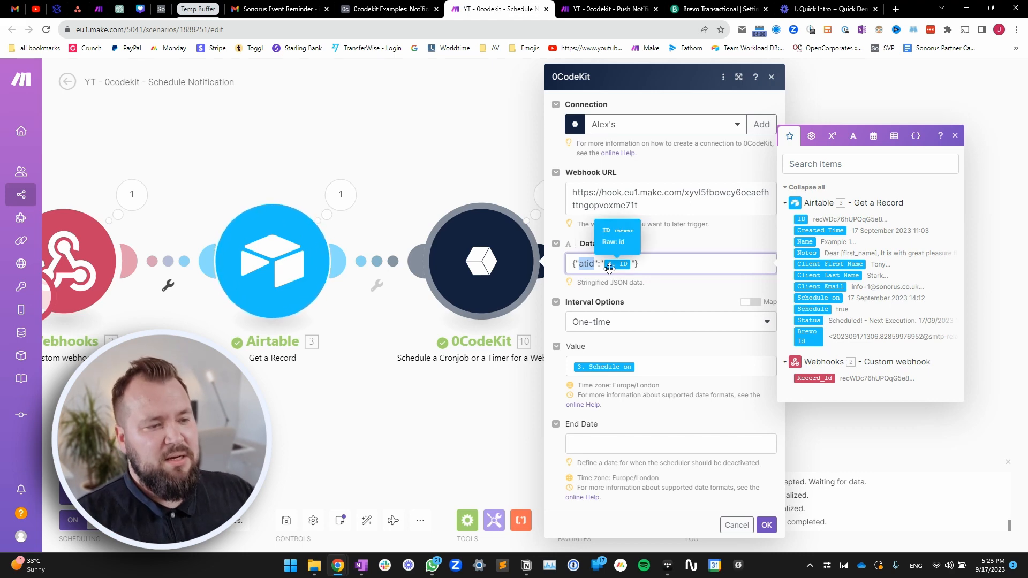
{"action": "left_click", "coordinate": [602, 263]}
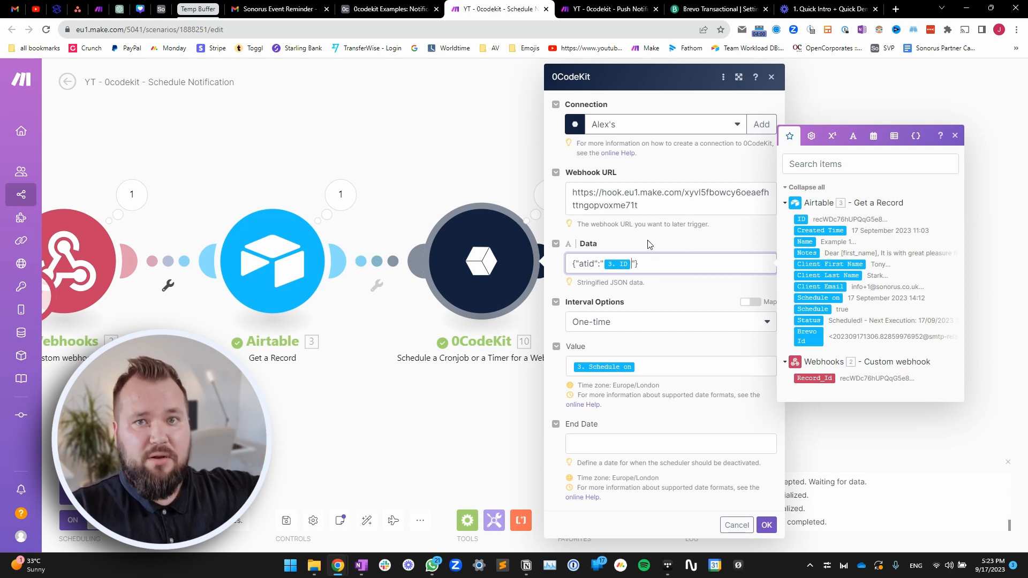
Review the 0CodeKit module's One-time interval and its Schedule on date value, then confirm the module settings
{"action": "left_click", "coordinate": [604, 9]}
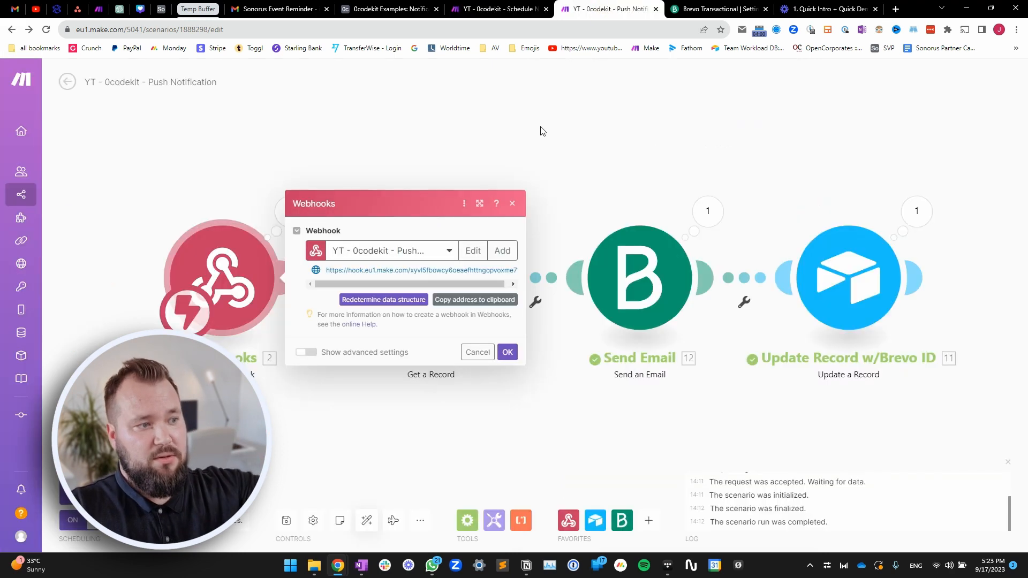
{"action": "left_click", "coordinate": [483, 6]}
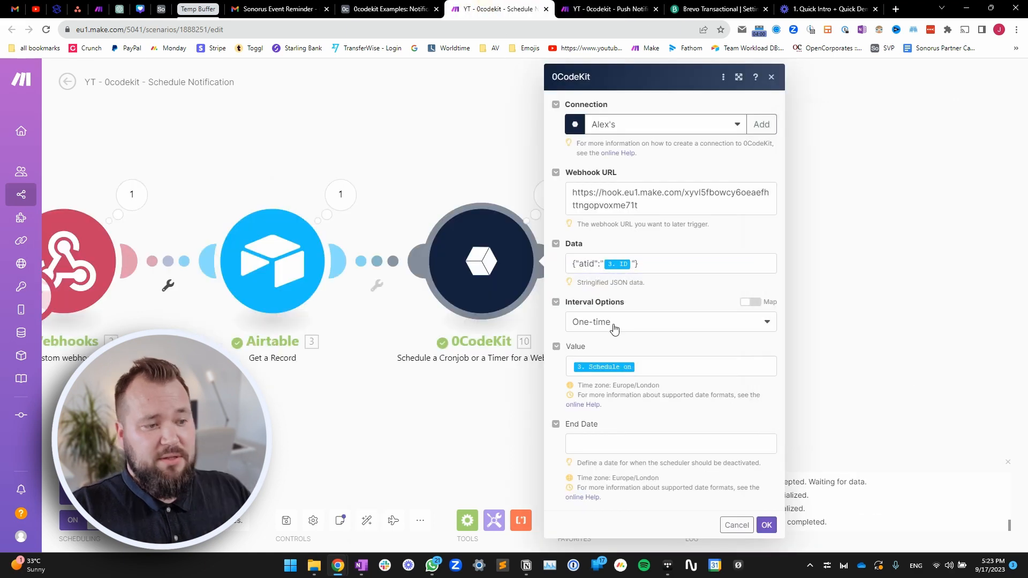
{"action": "left_click", "coordinate": [668, 371]}
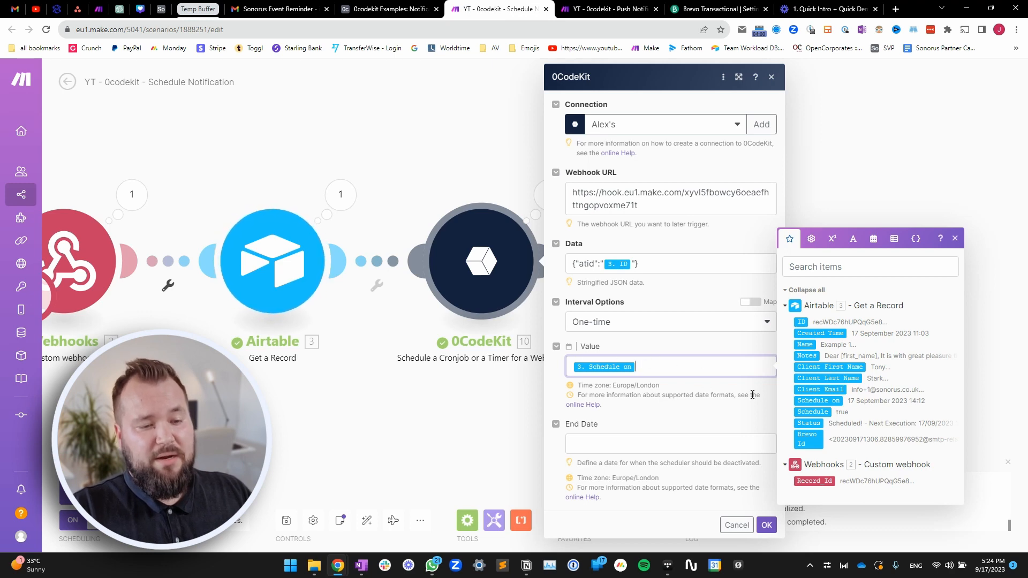
{"action": "left_click", "coordinate": [705, 345]}
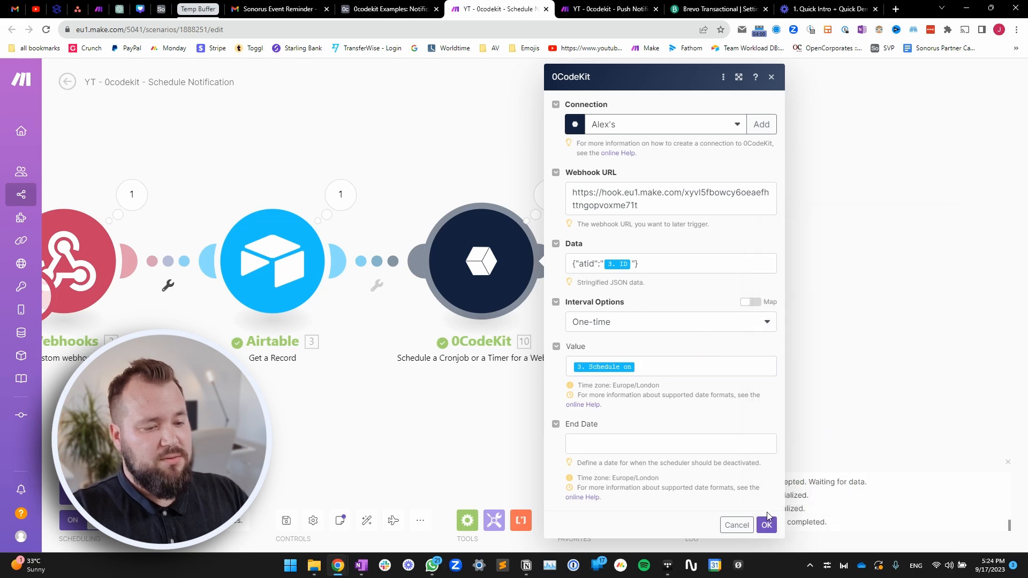
{"action": "left_click", "coordinate": [767, 526]}
Open the Airtable Update a Record settings, highlight the "Scheduled! -" text in the Status field, and enlarge the dialog
{"action": "left_click_drag", "start_coordinate": [773, 432], "coordinate": [645, 427]}
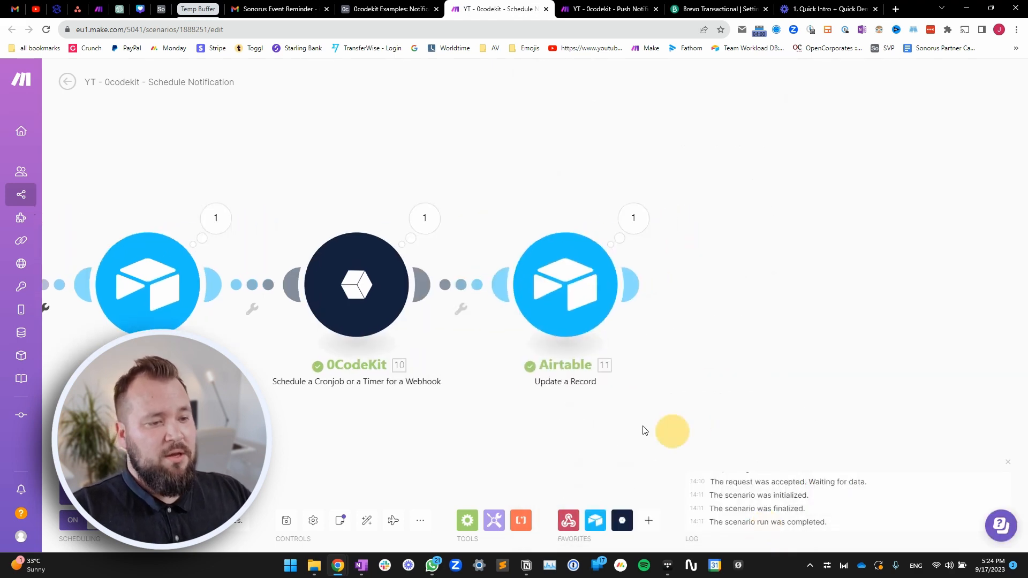
{"action": "left_click", "coordinate": [569, 287]}
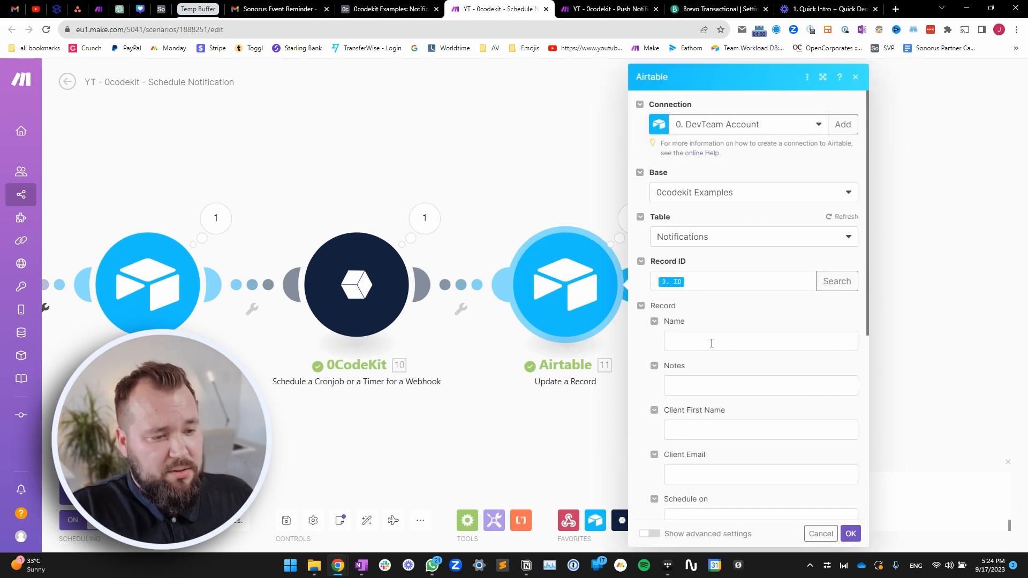
{"action": "scroll", "coordinate": [707, 340], "scroll_direction": "down", "scroll_amount": 4}
{"action": "scroll", "coordinate": [713, 343], "scroll_direction": "down", "scroll_amount": 2}
{"action": "left_click", "coordinate": [728, 364]}
{"action": "left_click_drag", "start_coordinate": [671, 365], "coordinate": [724, 366]}
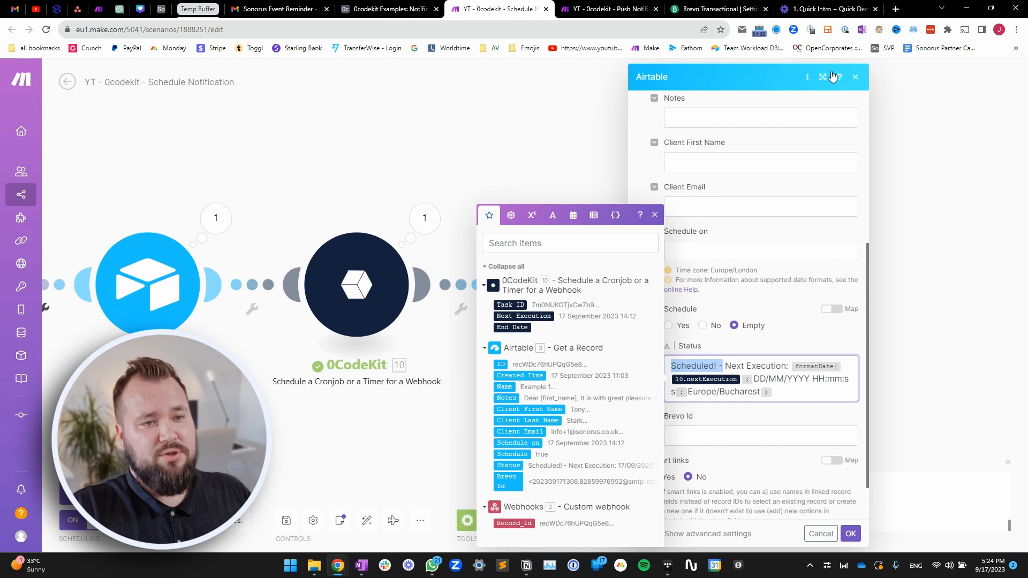
{"action": "left_click", "coordinate": [823, 76]}
Examine the Status field's formatDate expression, including its DD/MM/YYYY HH:mm:ss format, then confirm the Update a Record settings
{"action": "mouse_move", "coordinate": [717, 365]}
{"action": "left_click", "coordinate": [757, 363]}
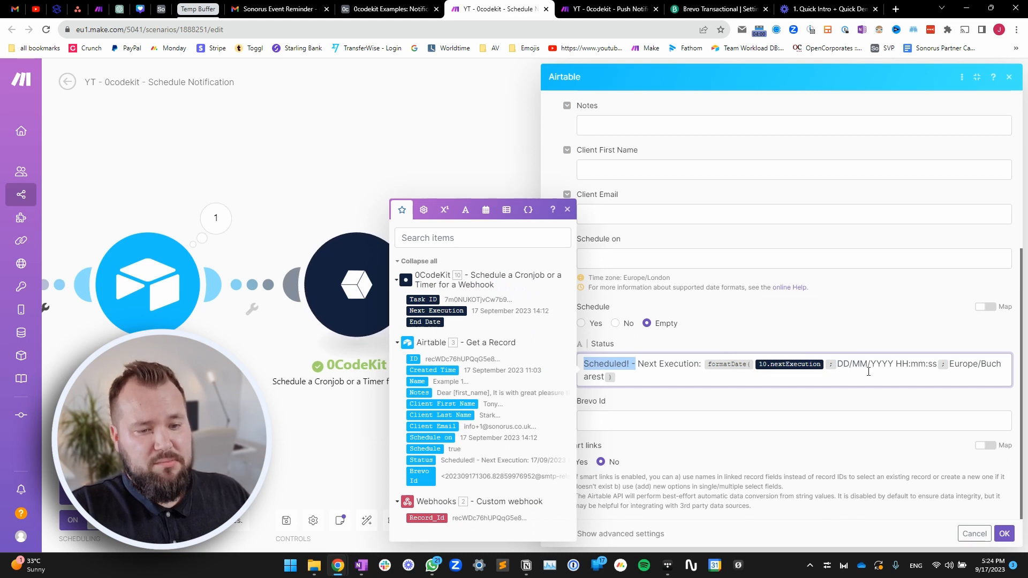
{"action": "left_click_drag", "start_coordinate": [838, 364], "coordinate": [937, 364]}
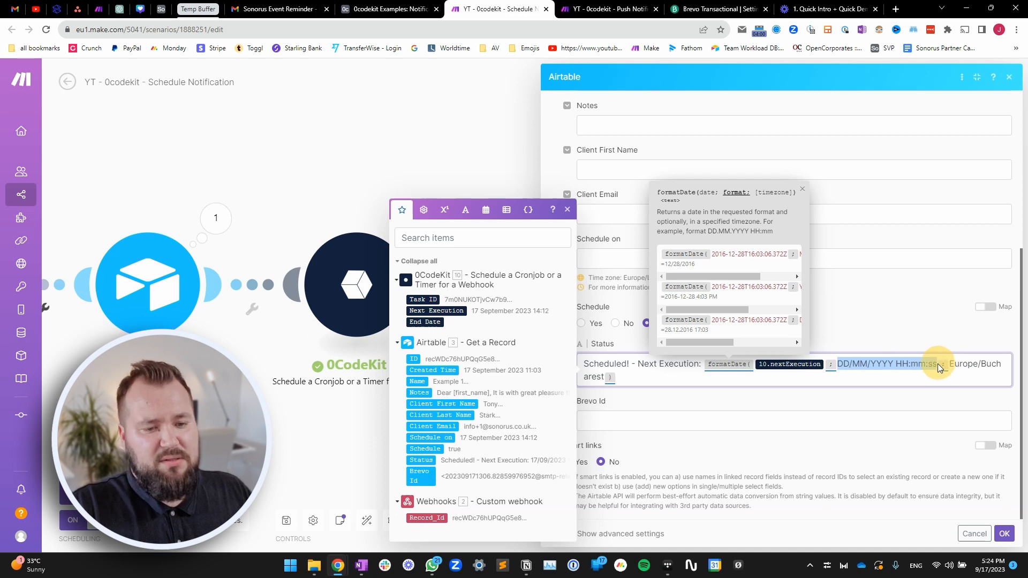
{"action": "left_click", "coordinate": [906, 364]}
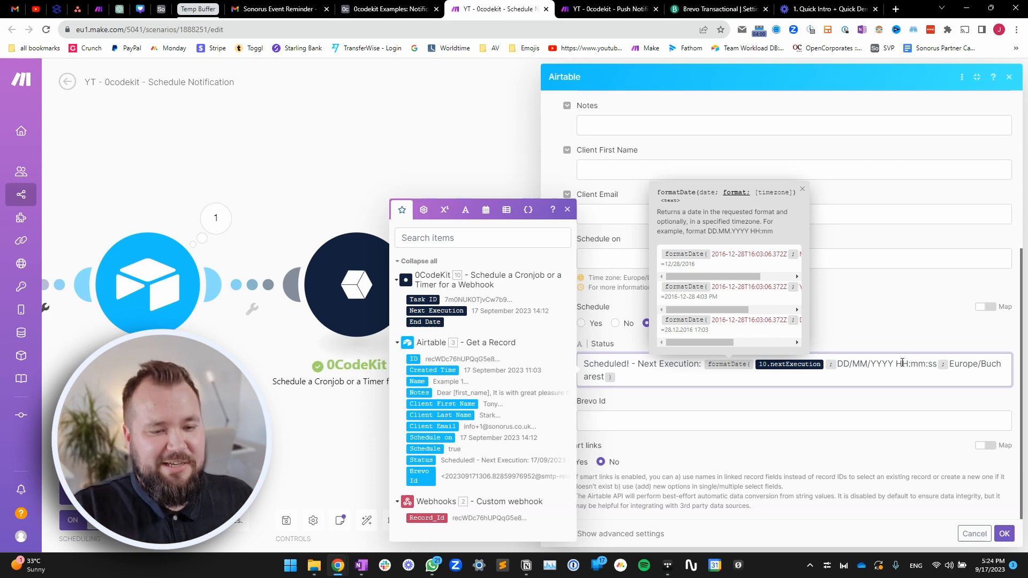
{"action": "left_click", "coordinate": [908, 408]}
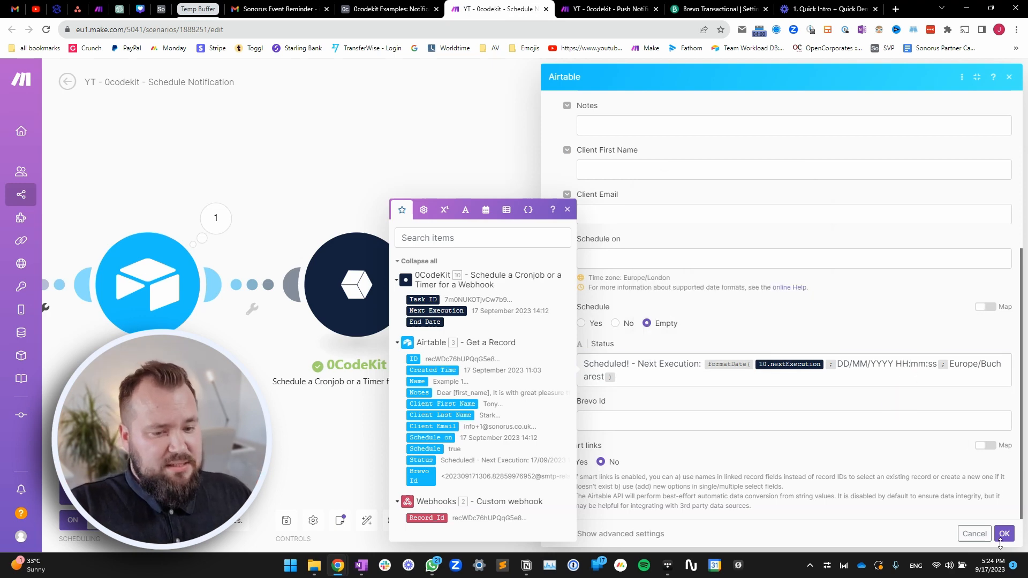
{"action": "left_click", "coordinate": [1003, 534]}
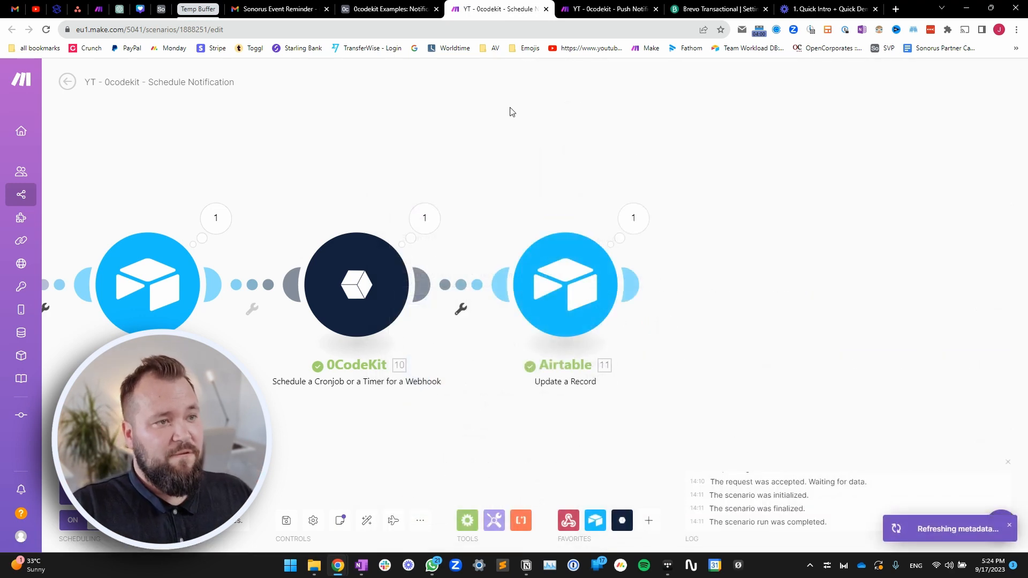
In the Push Notification scenario, close the webhook settings and inspect the atid key and value in the webhook's output bundle
{"action": "left_click", "coordinate": [579, 14]}
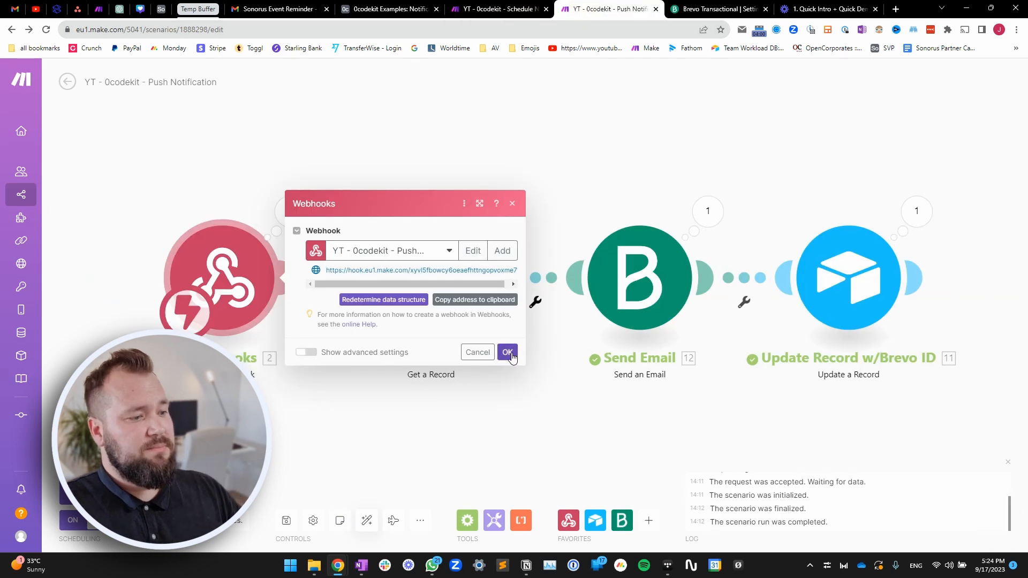
{"action": "left_click", "coordinate": [507, 352]}
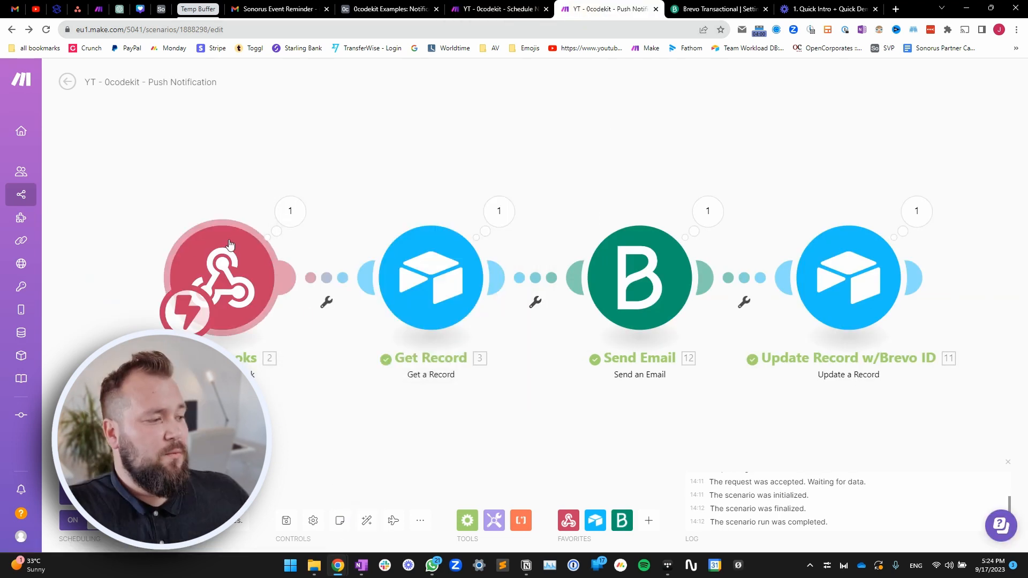
{"action": "left_click", "coordinate": [291, 211]}
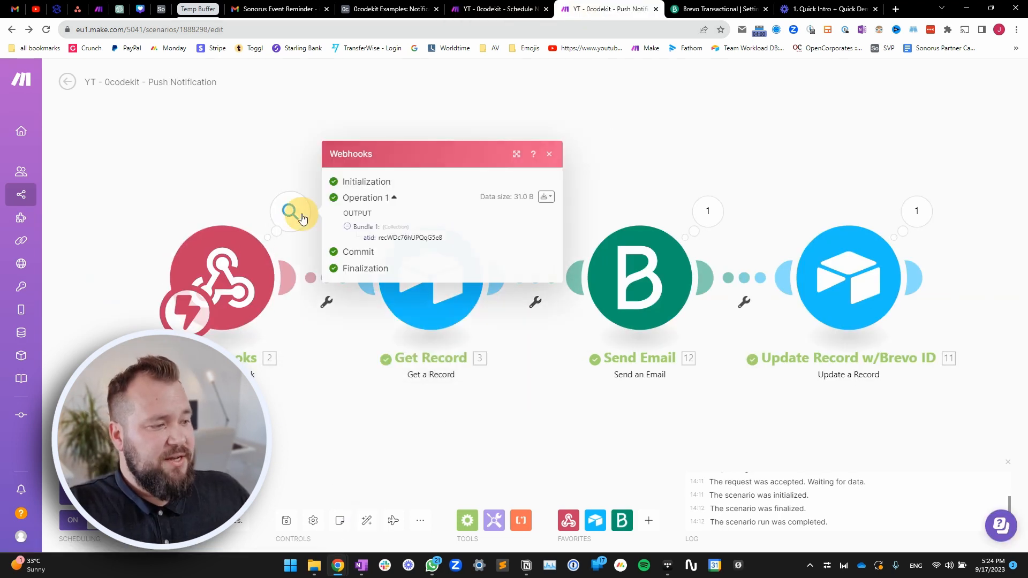
{"action": "double_click", "coordinate": [369, 238]}
{"action": "mouse_move", "coordinate": [369, 237]}
{"action": "left_mouse_down"}
{"action": "mouse_move", "coordinate": [453, 238]}
{"action": "mouse_move", "coordinate": [370, 236]}
{"action": "left_mouse_up"}
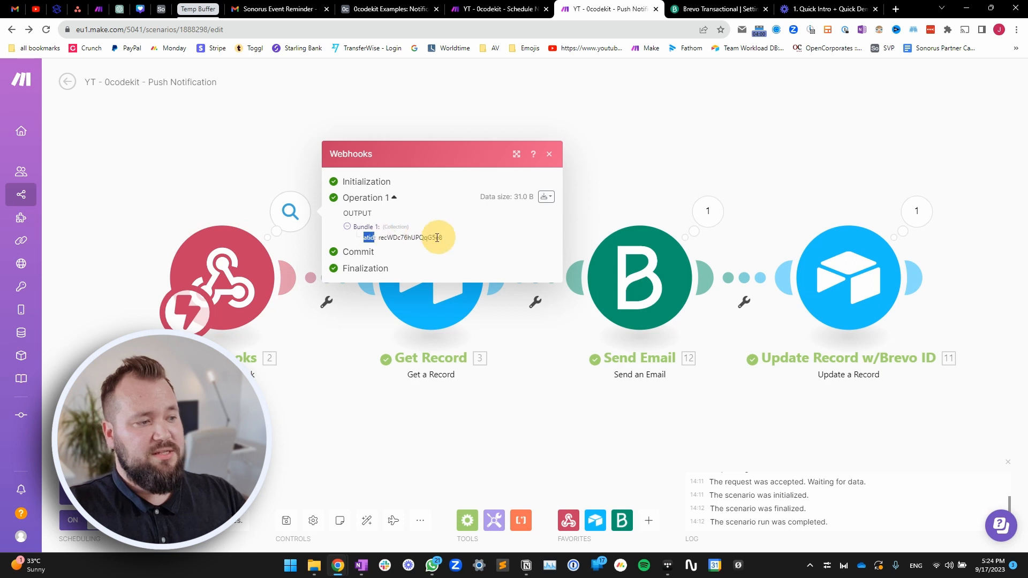
{"action": "left_click_drag", "start_coordinate": [380, 237], "coordinate": [443, 237]}
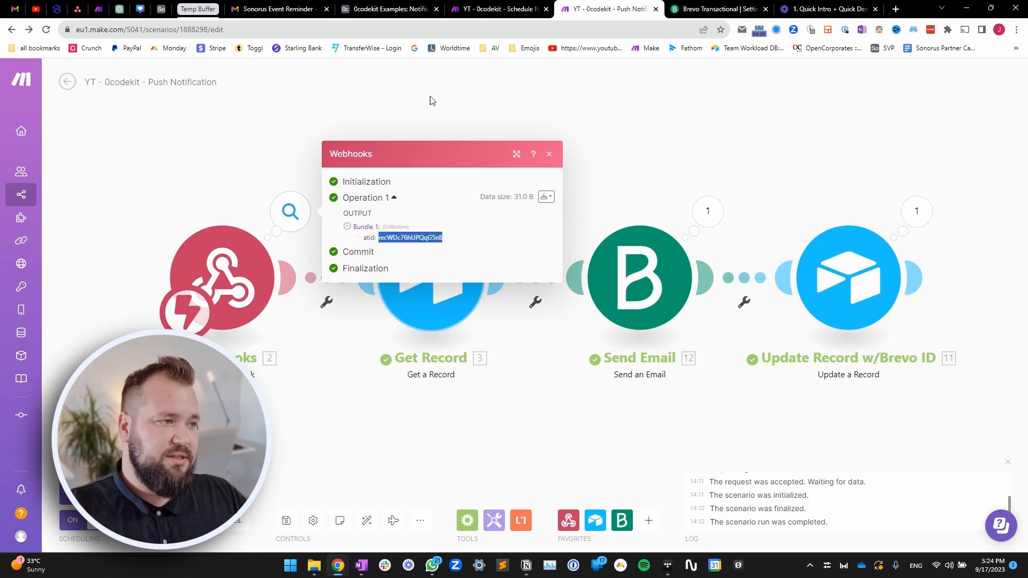
{"action": "left_click", "coordinate": [357, 397]}
Review the Get Record module's base, table and atid mapping for the Record ID, then close its settings
{"action": "left_click", "coordinate": [435, 291]}
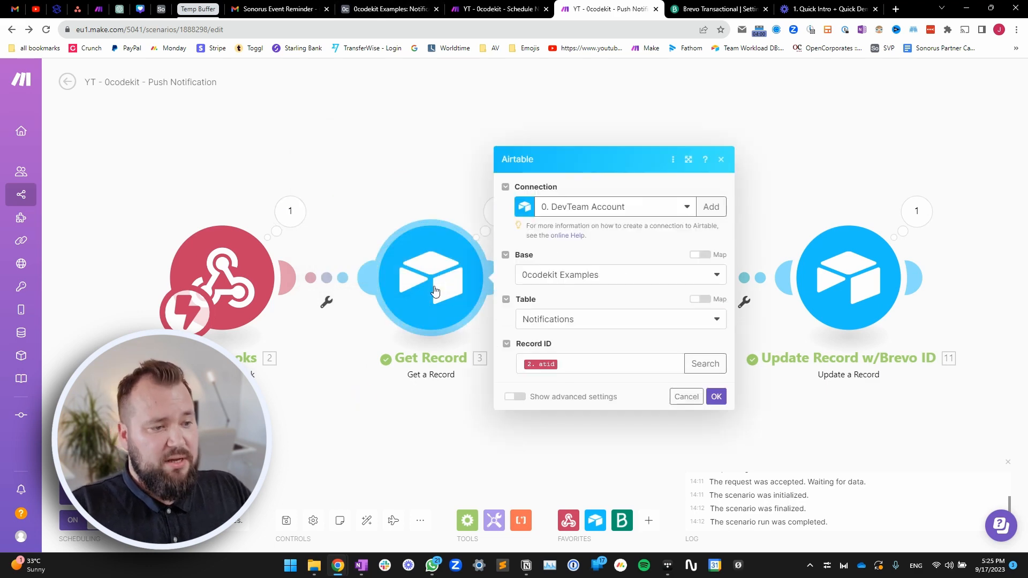
{"action": "left_click", "coordinate": [569, 363]}
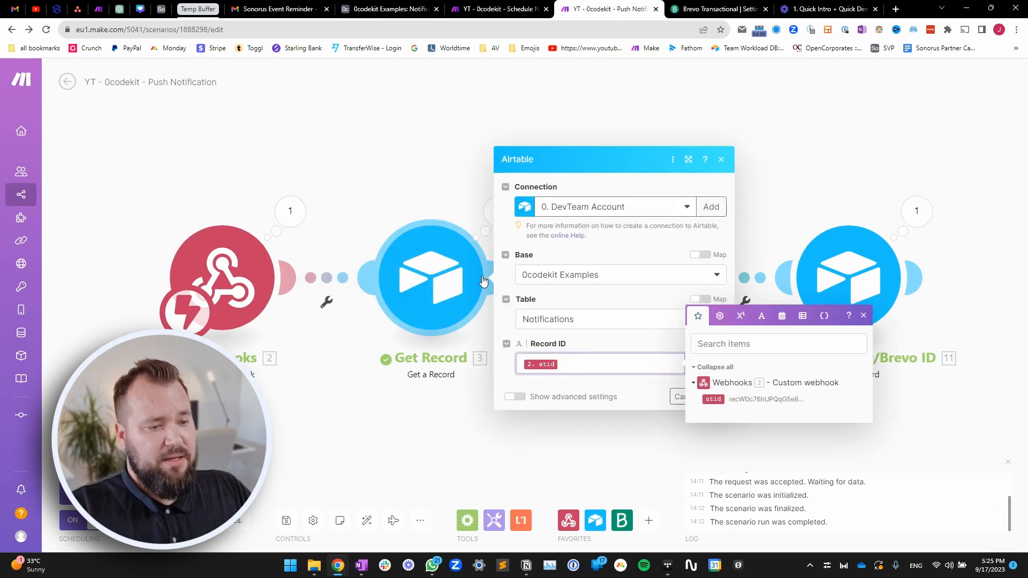
{"action": "left_click", "coordinate": [405, 471]}
Review the Send Email module's template and recipient mapping, then switch to Brevo and open the Notify Client #1 email template
{"action": "left_click_drag", "start_coordinate": [647, 433], "coordinate": [494, 430]}
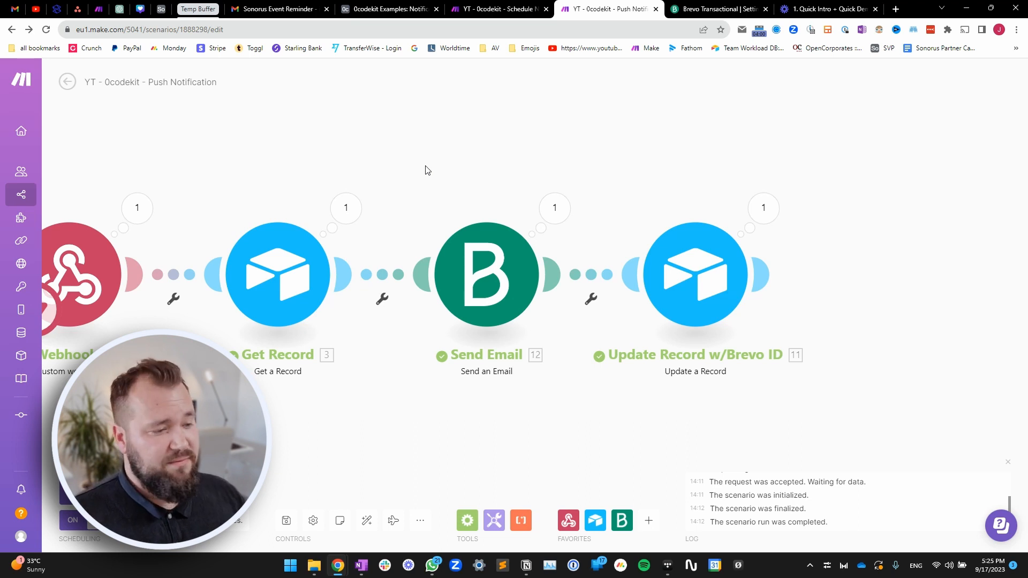
{"action": "left_click", "coordinate": [486, 271]}
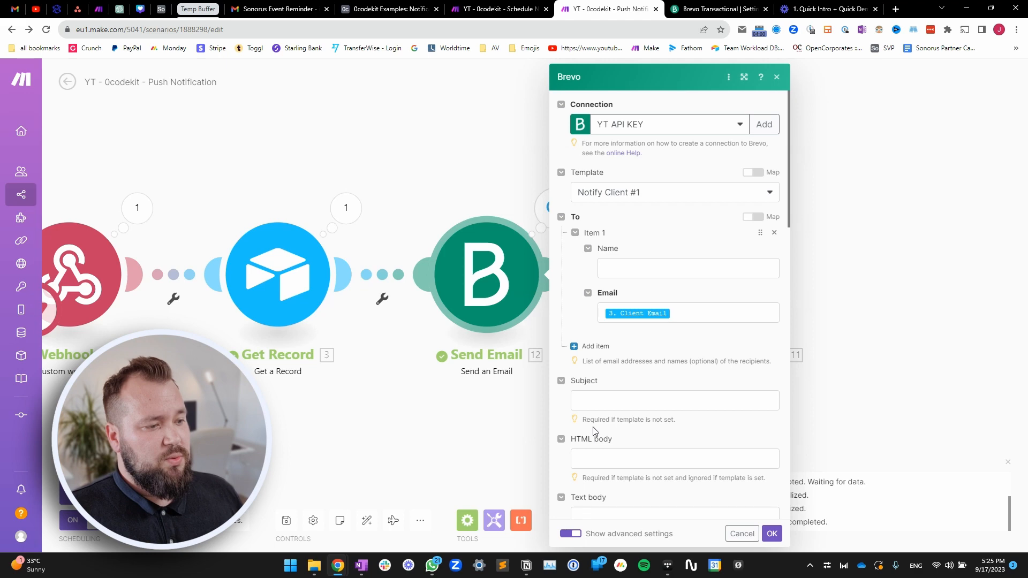
{"action": "left_click", "coordinate": [720, 8]}
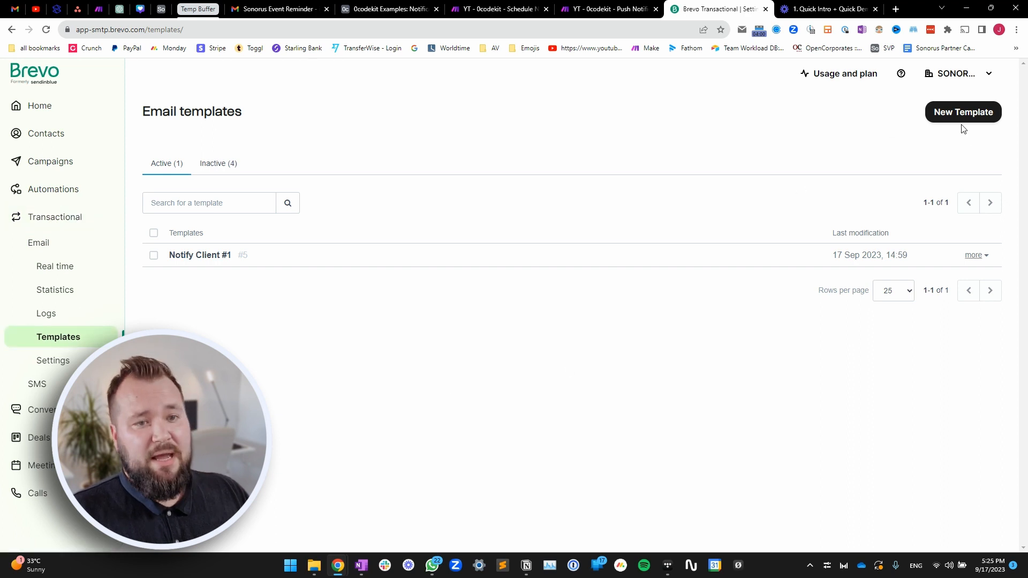
{"action": "left_click", "coordinate": [212, 257]}
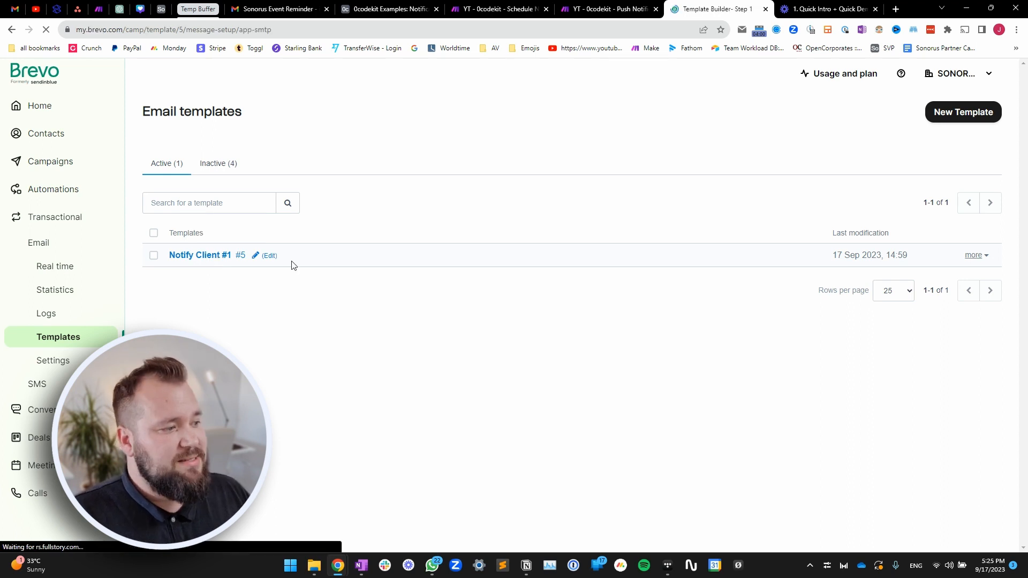
Open the Notify Client #1 template's setup stage and review its template name, subject line, sender and reply-to settings
{"action": "left_click", "coordinate": [552, 148]}
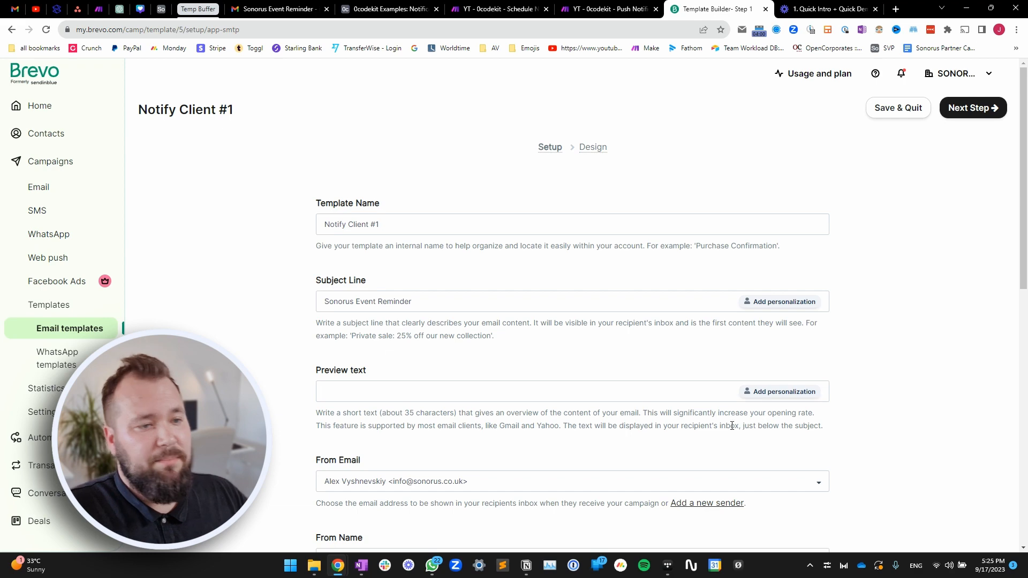
{"action": "triple_click", "coordinate": [321, 224]}
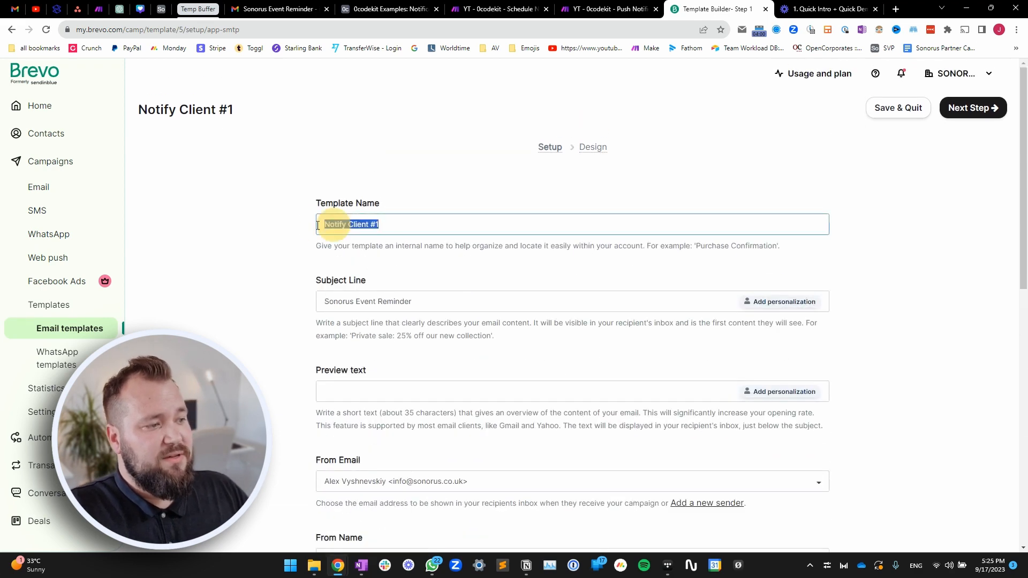
{"action": "triple_click", "coordinate": [358, 302]}
{"action": "scroll", "coordinate": [376, 248], "scroll_direction": "down", "scroll_amount": 4}
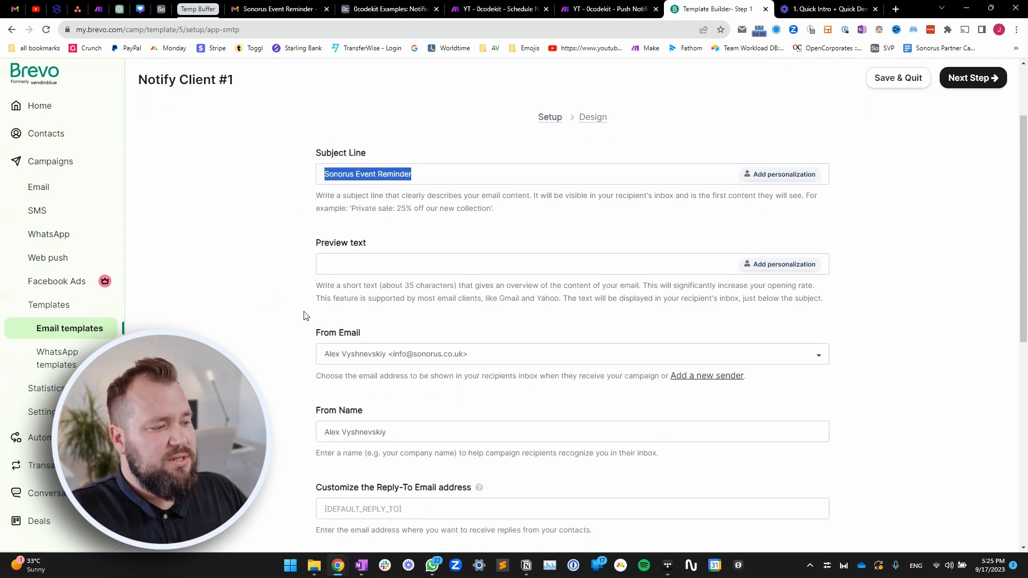
{"action": "scroll", "coordinate": [399, 387], "scroll_direction": "down", "scroll_amount": 2}
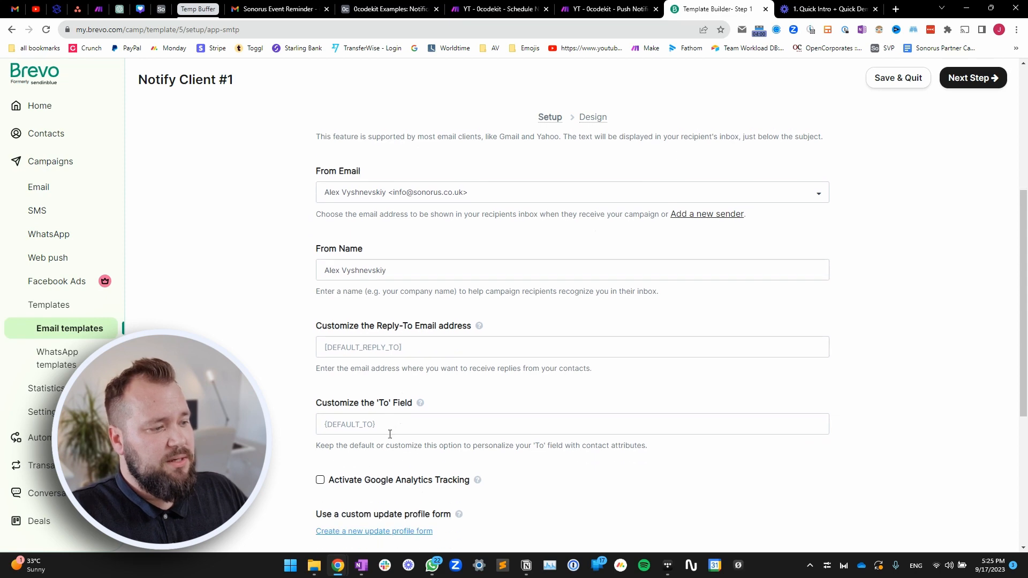
{"action": "scroll", "coordinate": [423, 385], "scroll_direction": "up", "scroll_amount": 7}
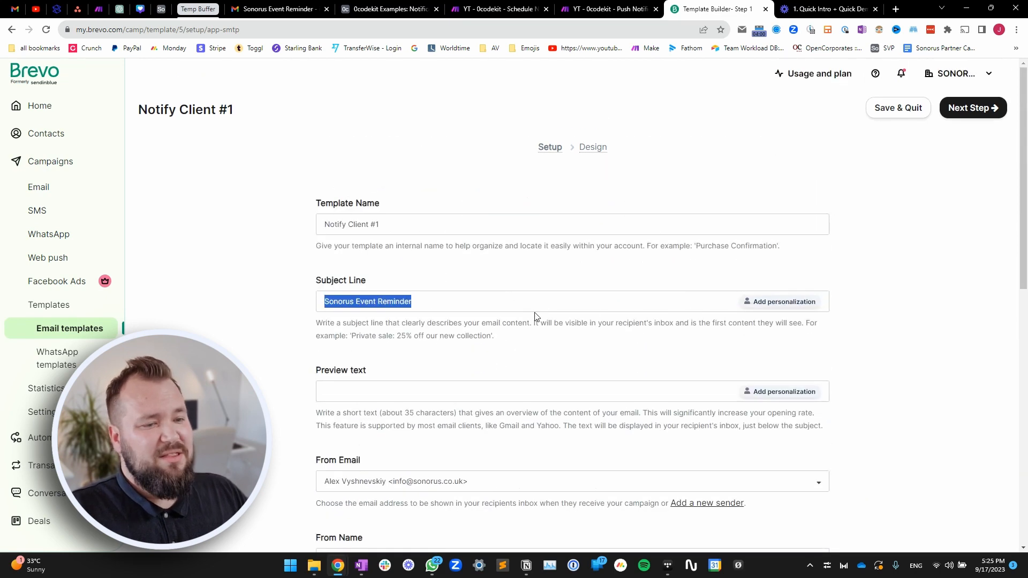
{"action": "scroll", "coordinate": [600, 342], "scroll_direction": "down", "scroll_amount": 2}
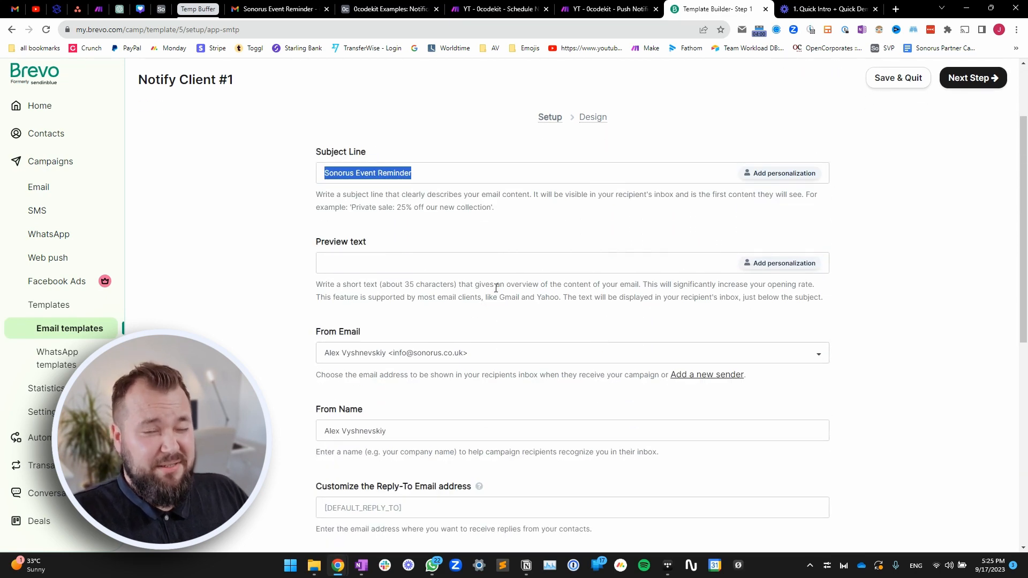
{"action": "scroll", "coordinate": [503, 226], "scroll_direction": "up", "scroll_amount": 2}
Open the template's design stage and look over the email preview from the header to the body
{"action": "mouse_move", "coordinate": [590, 152]}
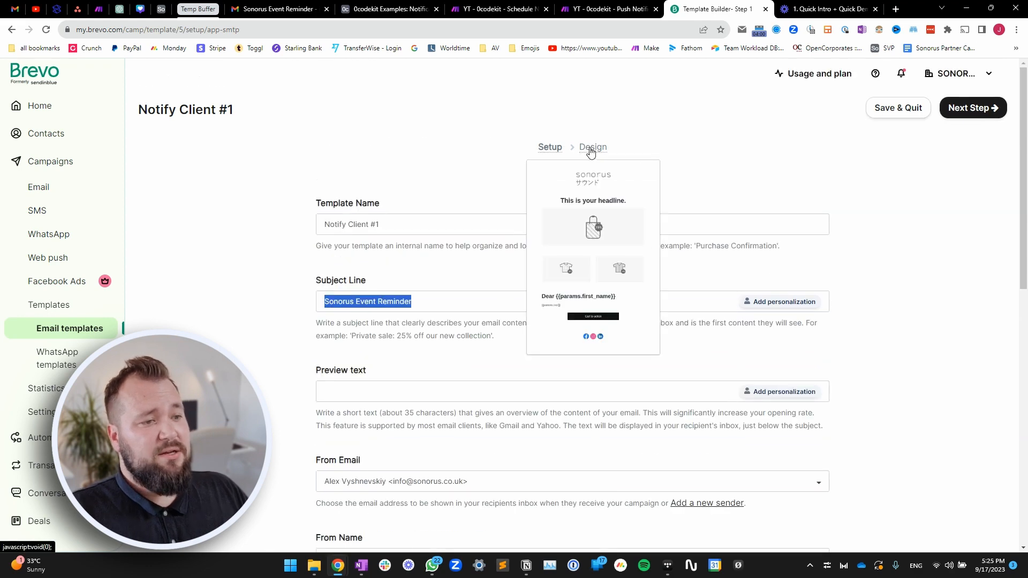
{"action": "left_click", "coordinate": [591, 152]}
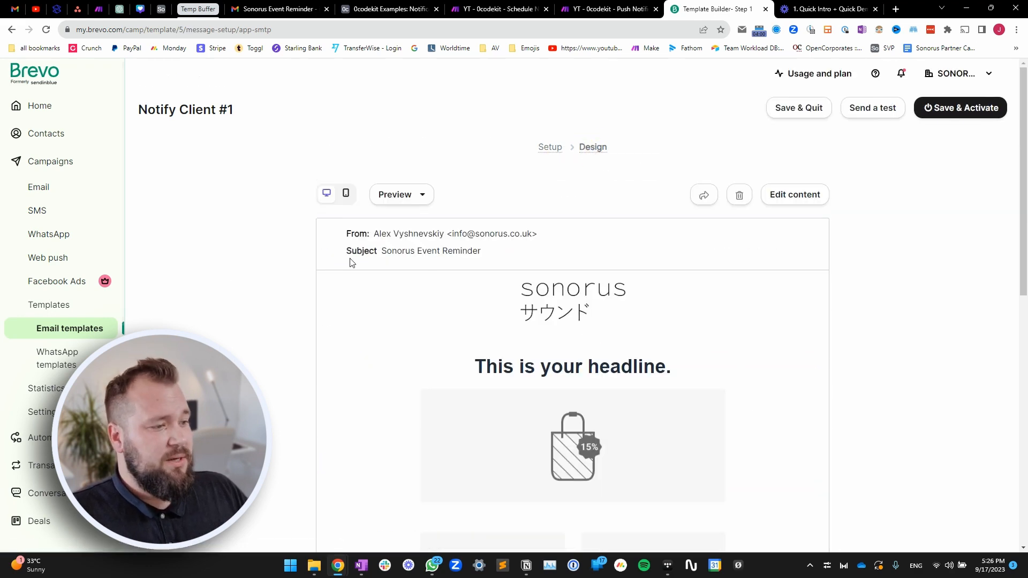
{"action": "scroll", "coordinate": [757, 284], "scroll_direction": "down", "scroll_amount": 3}
{"action": "scroll", "coordinate": [759, 290], "scroll_direction": "down", "scroll_amount": 1}
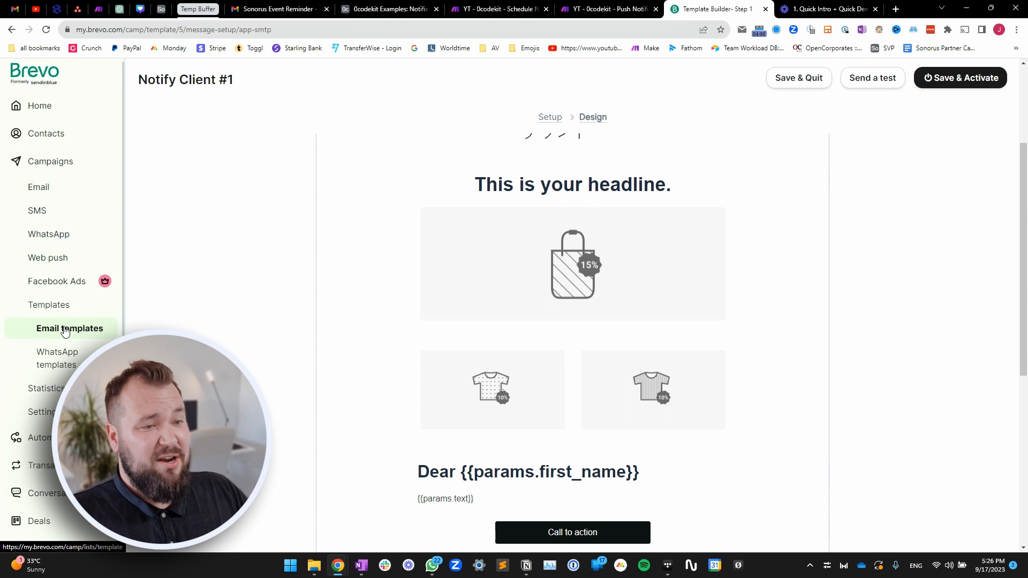
{"action": "scroll", "coordinate": [623, 227], "scroll_direction": "up", "scroll_amount": 4}
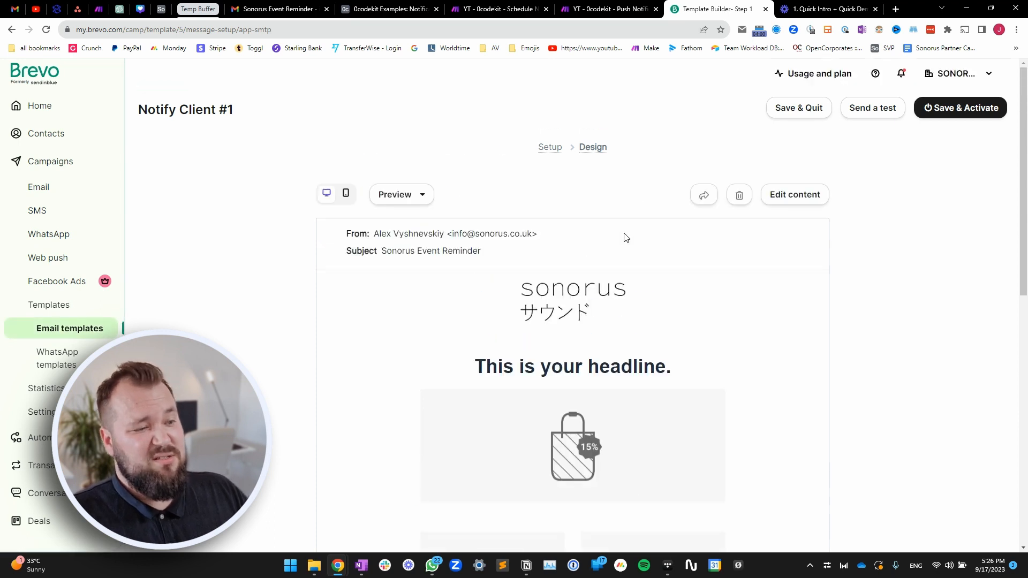
{"action": "scroll", "coordinate": [622, 291], "scroll_direction": "down", "scroll_amount": 1}
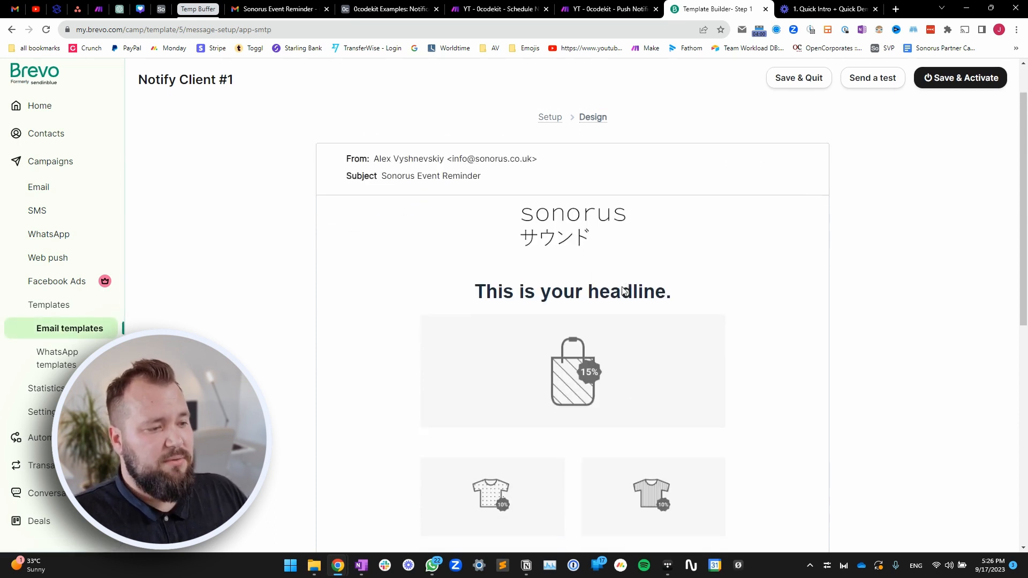
{"action": "scroll", "coordinate": [624, 287], "scroll_direction": "up", "scroll_amount": 1}
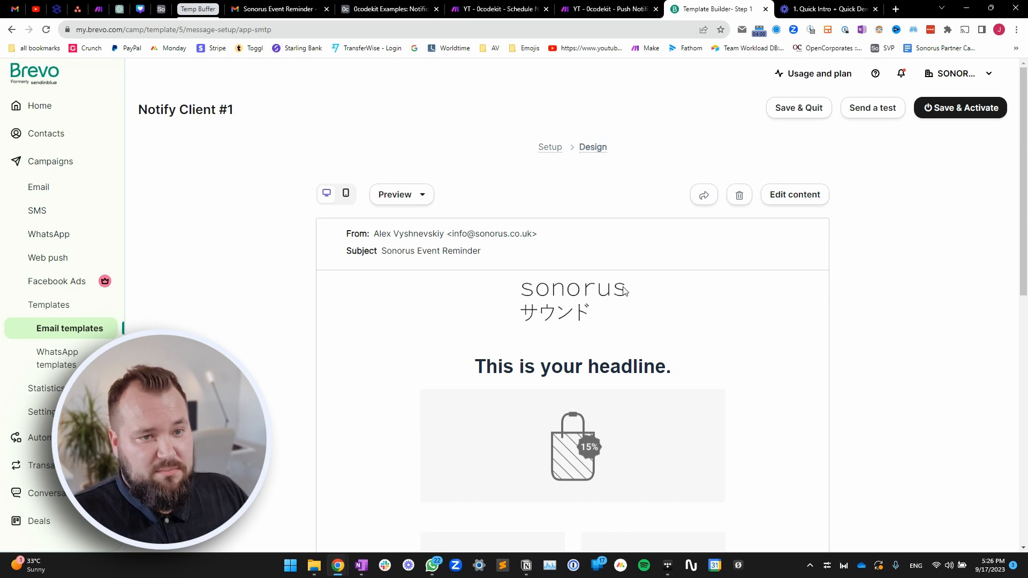
Examine the {{params.first_name}} and {{params.text}} placeholders in the body of the email preview
{"action": "scroll", "coordinate": [696, 273], "scroll_direction": "down", "scroll_amount": 3}
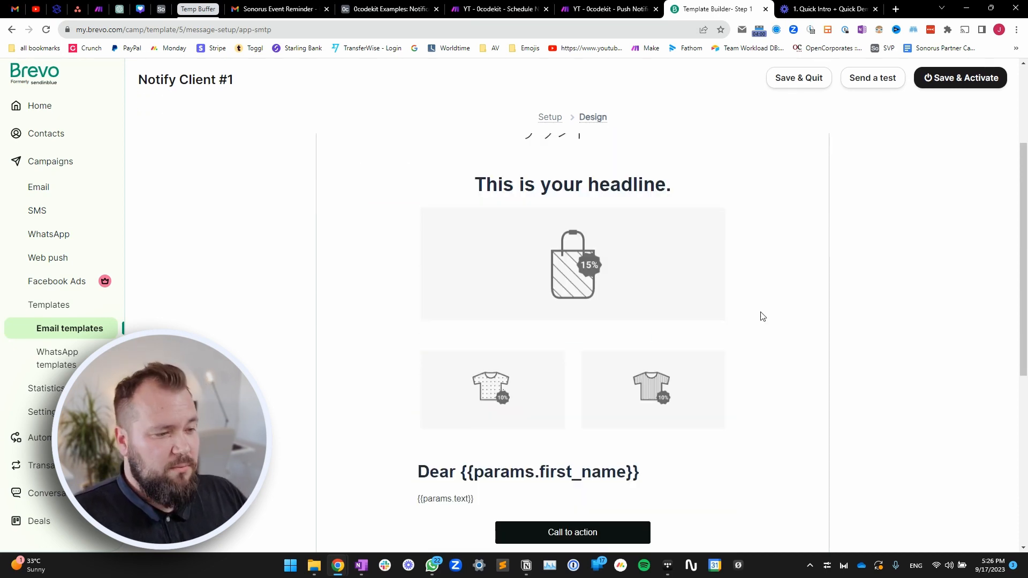
{"action": "scroll", "coordinate": [696, 343], "scroll_direction": "down", "scroll_amount": 2}
{"action": "scroll", "coordinate": [669, 369], "scroll_direction": "up", "scroll_amount": 3}
{"action": "scroll", "coordinate": [459, 311], "scroll_direction": "down", "scroll_amount": 2}
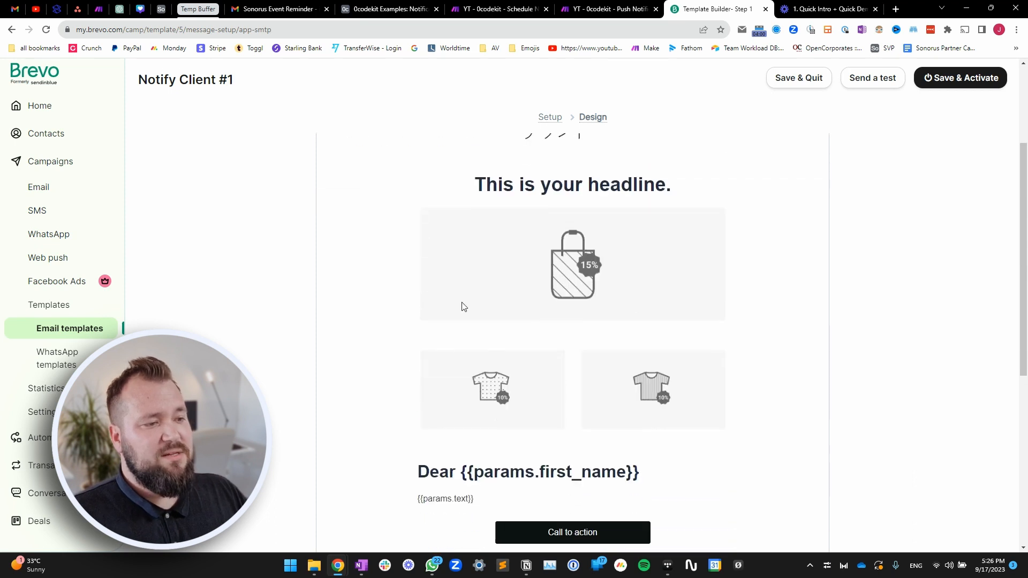
{"action": "scroll", "coordinate": [466, 337], "scroll_direction": "down", "scroll_amount": 3}
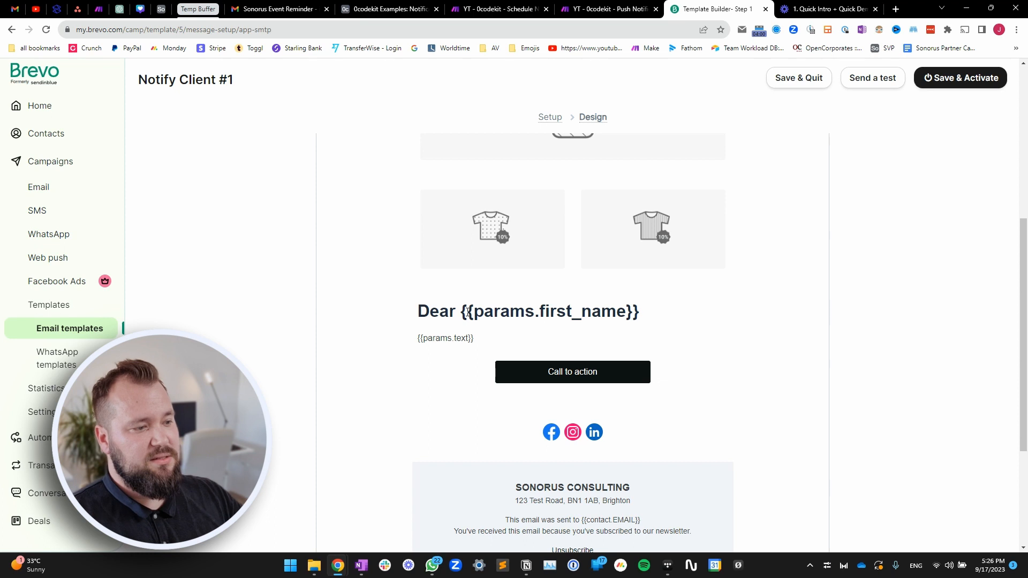
{"action": "left_click_drag", "start_coordinate": [461, 310], "coordinate": [633, 311]}
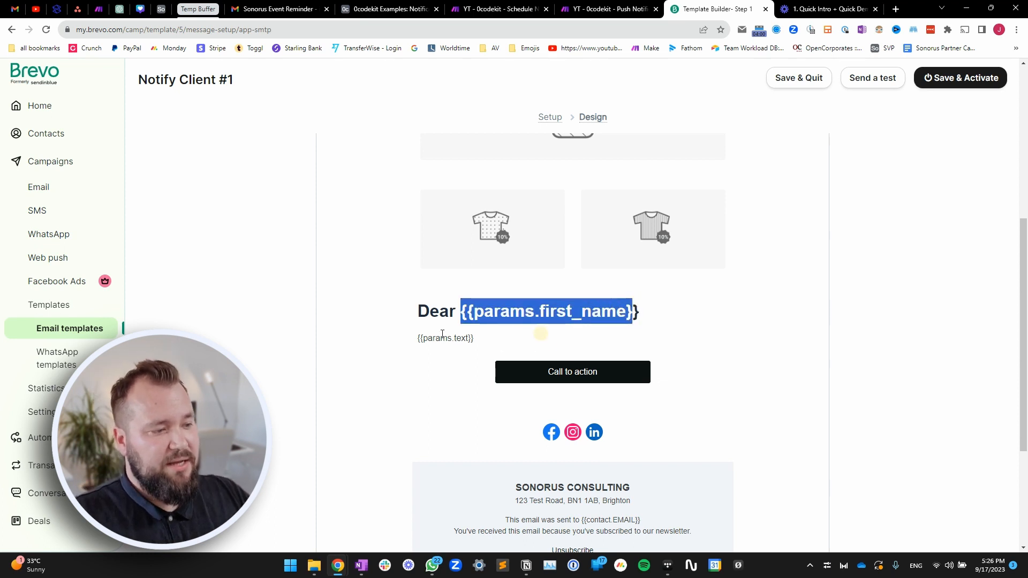
{"action": "mouse_move", "coordinate": [418, 341]}
{"action": "left_mouse_down"}
{"action": "mouse_move", "coordinate": [473, 339]}
{"action": "mouse_move", "coordinate": [419, 339]}
{"action": "left_mouse_up"}
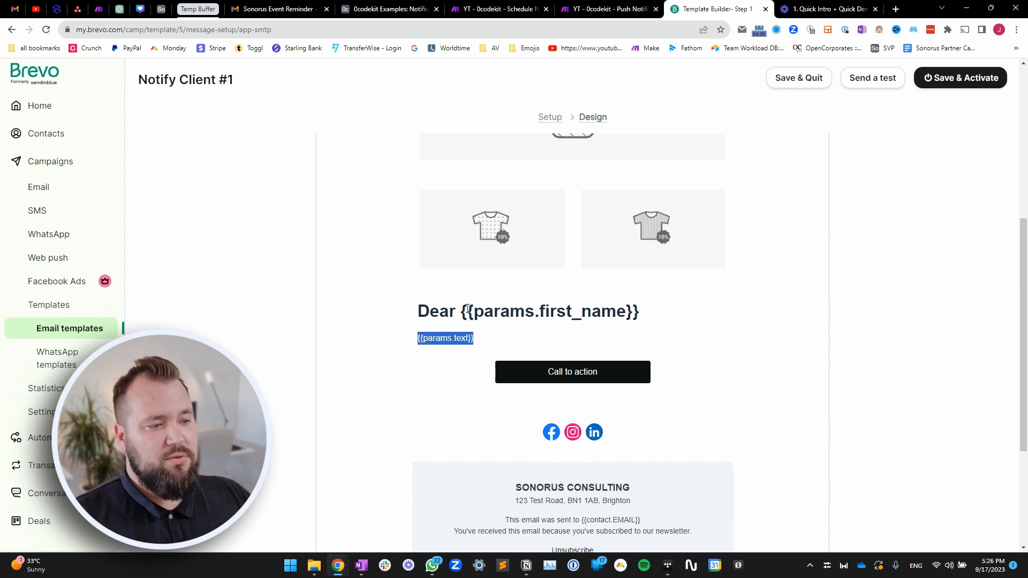
Open the email content for editing and replace the greeting's first_name placeholder with {{params.first_name}} after "Dear"
{"action": "scroll", "coordinate": [771, 126], "scroll_direction": "up", "scroll_amount": 10}
{"action": "left_click", "coordinate": [794, 194]}
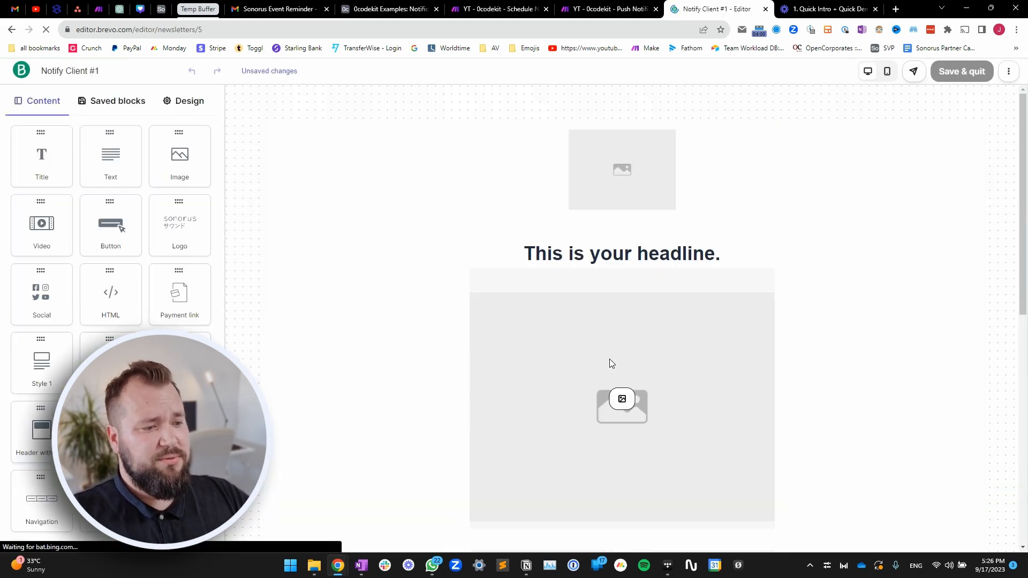
{"action": "scroll", "coordinate": [629, 349], "scroll_direction": "down", "scroll_amount": 5}
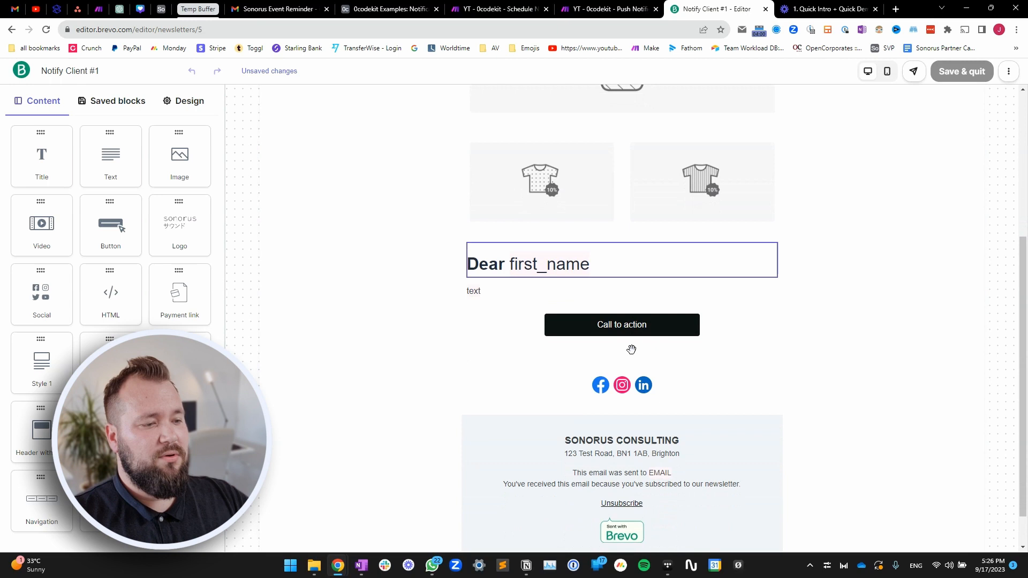
{"action": "left_click", "coordinate": [616, 235]}
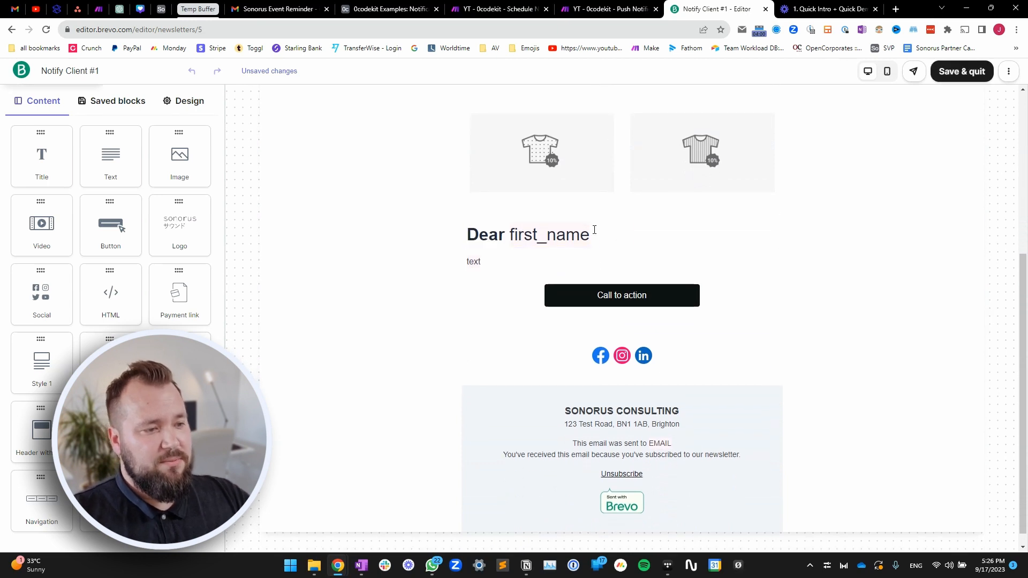
{"action": "left_click", "coordinate": [630, 238]}
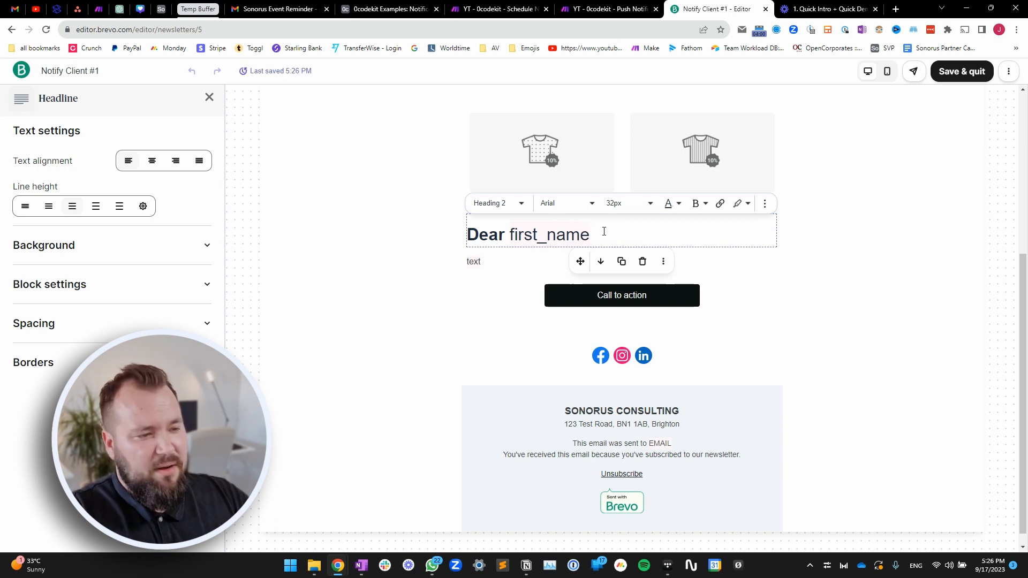
{"action": "key", "text": "BackSpace"}
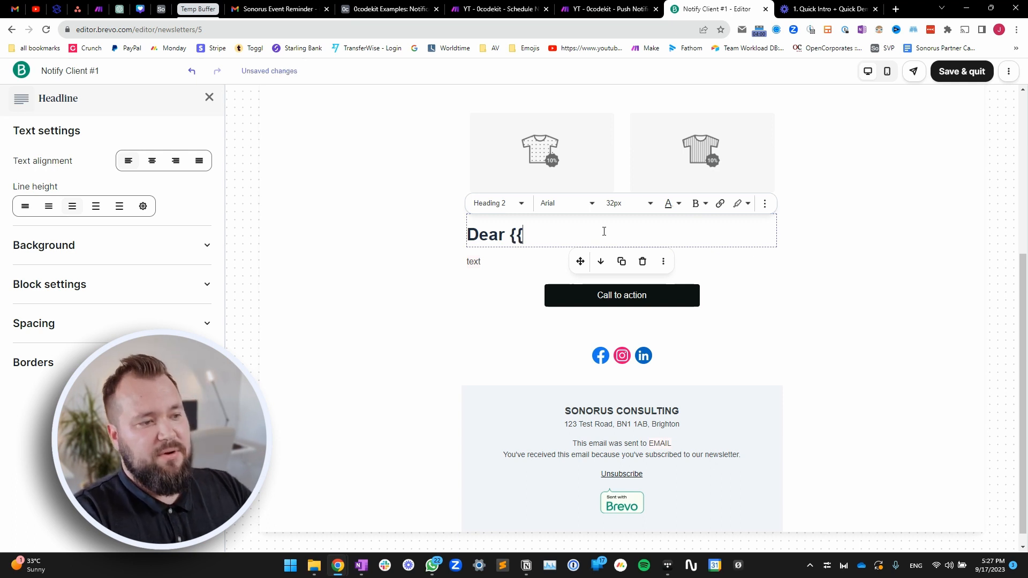
{"action": "type", "text": "params."}
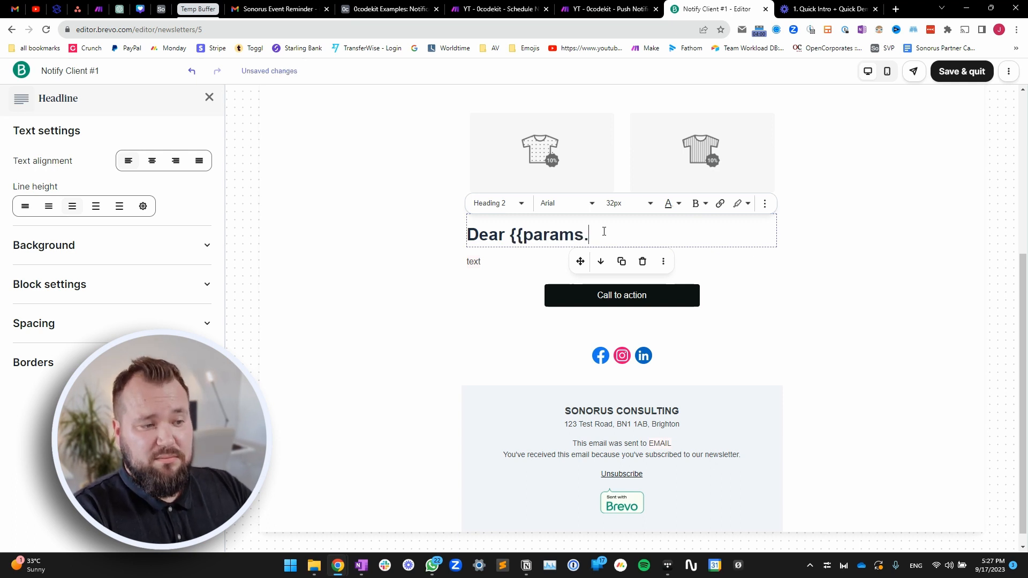
{"action": "type", "text": "first_name"}
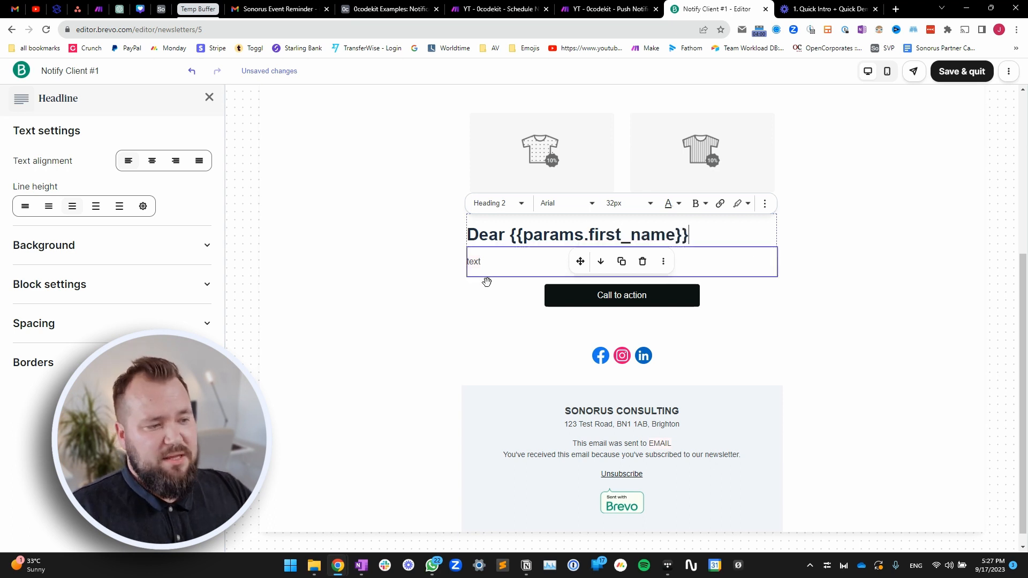
Save the edited email content, quit the editor and check the greeting in the design preview
{"action": "scroll", "coordinate": [883, 298], "scroll_direction": "up", "scroll_amount": 5}
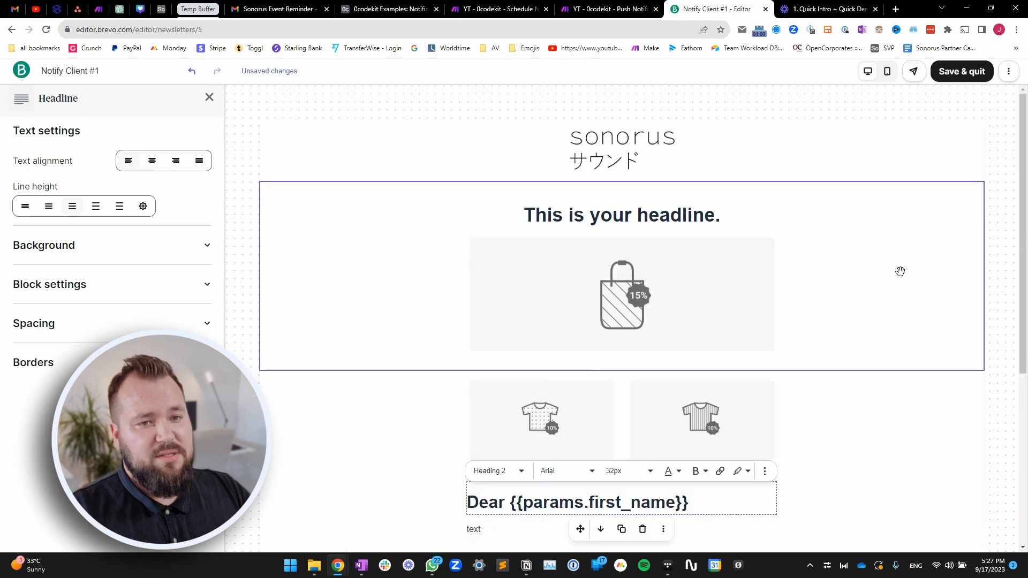
{"action": "left_click", "coordinate": [959, 71]}
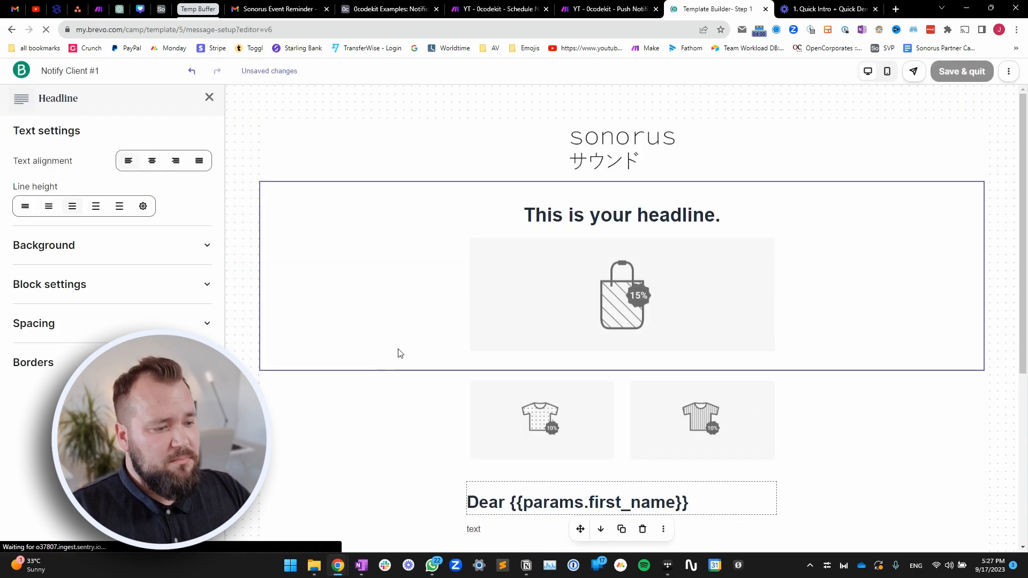
{"action": "scroll", "coordinate": [577, 283], "scroll_direction": "down", "scroll_amount": 6}
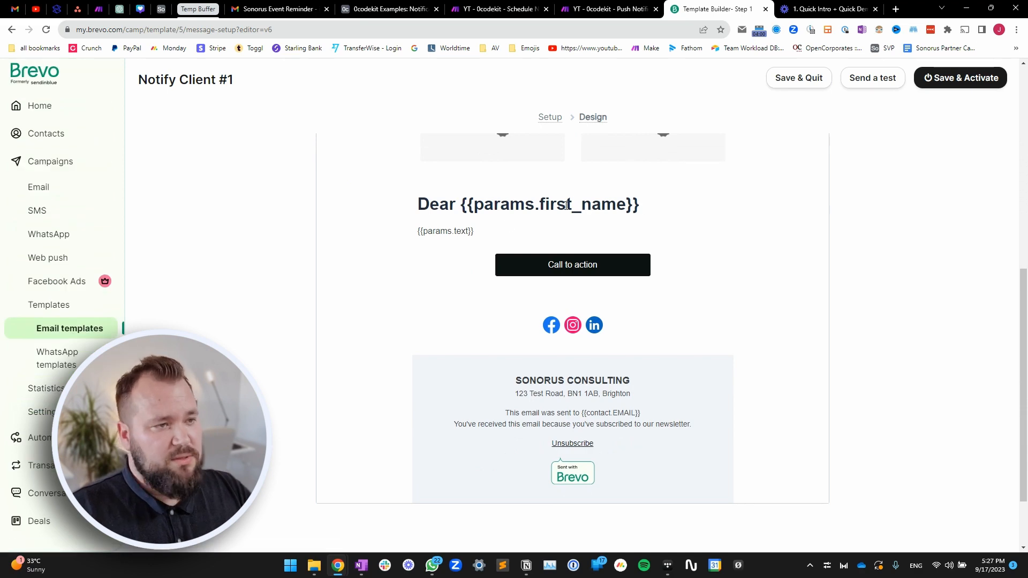
Switch to the Push Notification scenario in Make and examine the first_name entry in the Send Email module's Params
{"action": "left_click", "coordinate": [601, 9]}
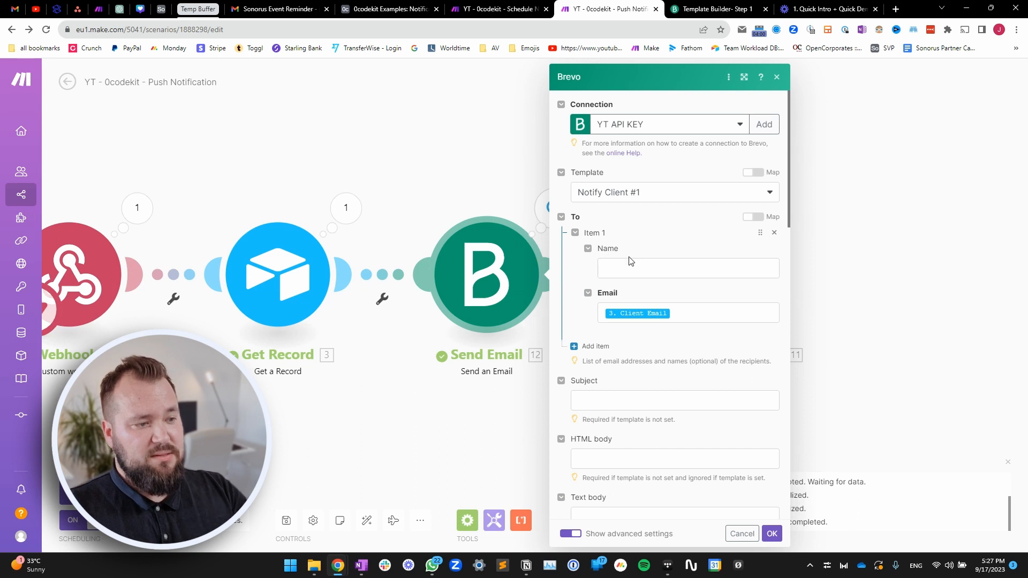
{"action": "scroll", "coordinate": [670, 262], "scroll_direction": "down", "scroll_amount": 10}
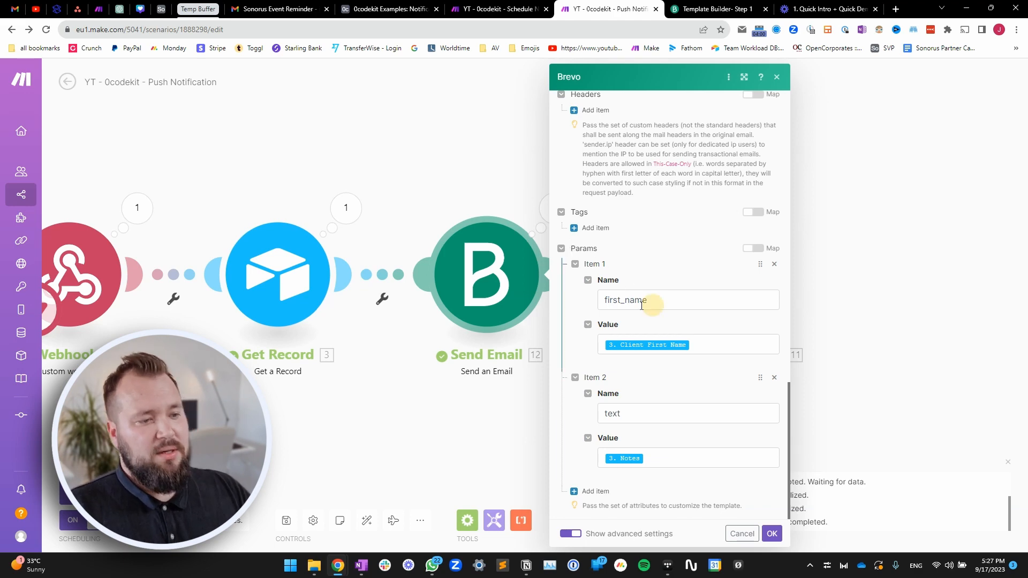
{"action": "left_click_drag", "start_coordinate": [651, 305], "coordinate": [587, 304]}
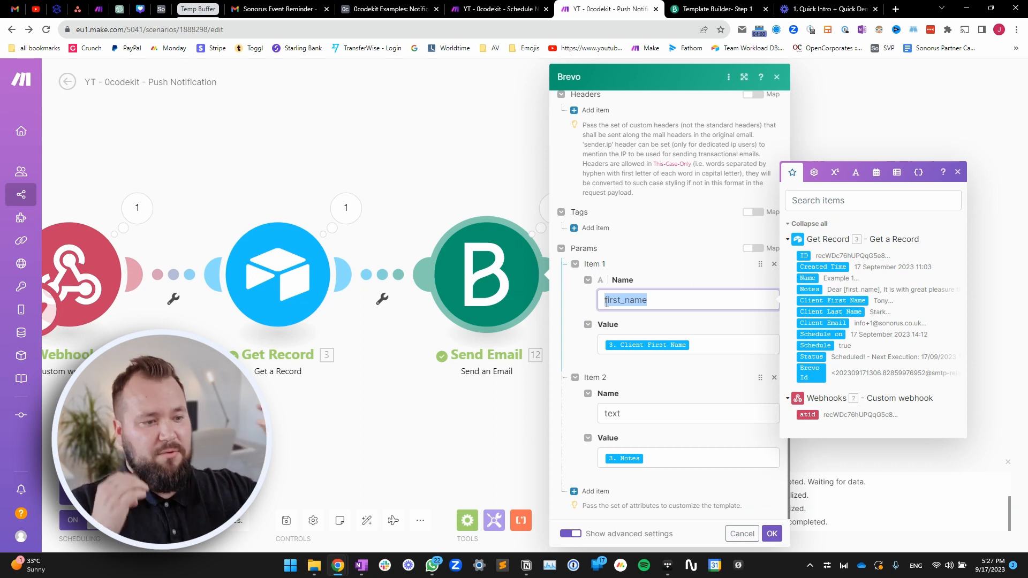
{"action": "left_click", "coordinate": [607, 303]}
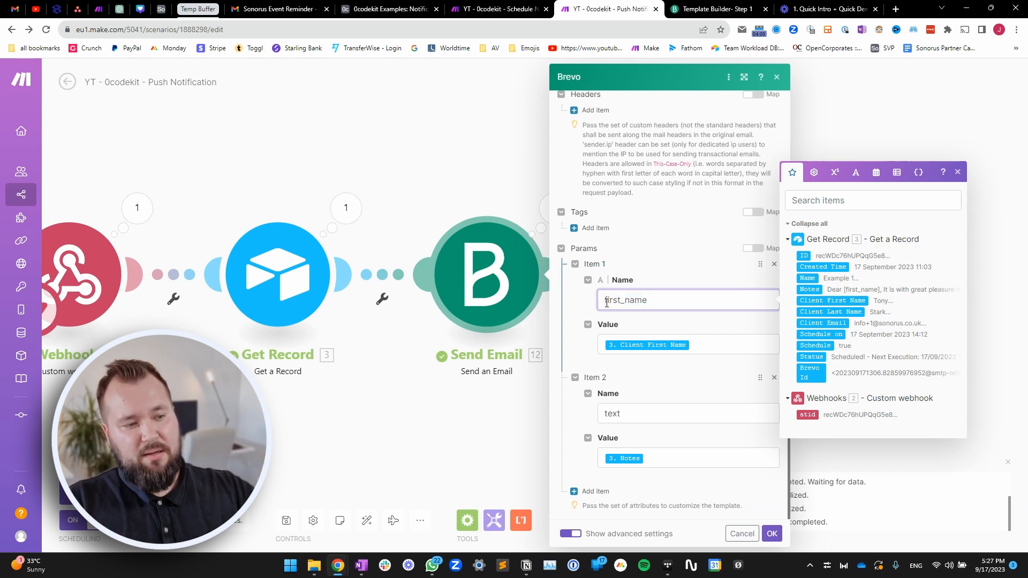
{"action": "left_click_drag", "start_coordinate": [607, 303], "coordinate": [663, 301]}
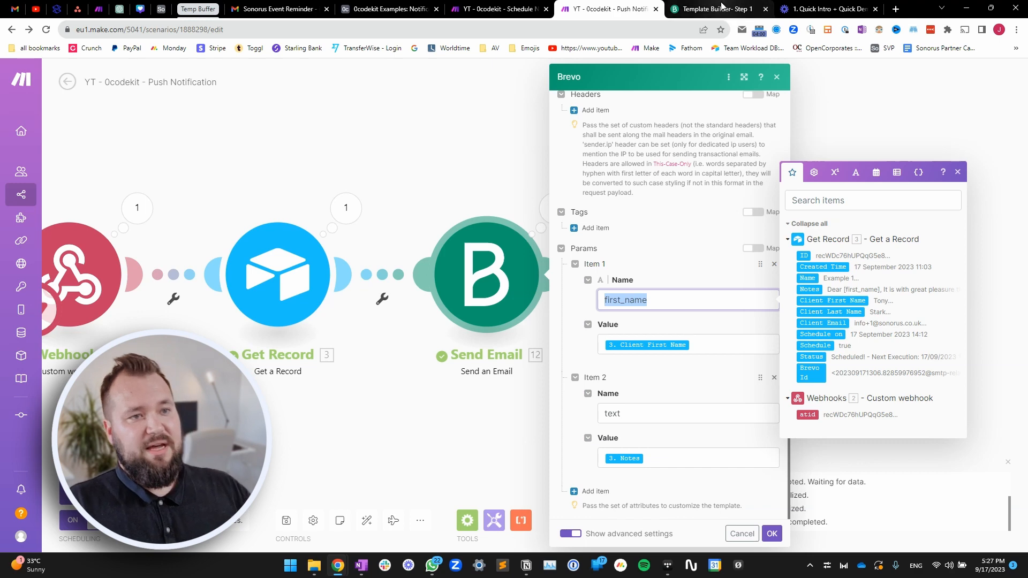
Compare first_name in the Brevo template's greeting with the Make module's parameter name, then inspect its Client First Name value mapping
{"action": "left_click", "coordinate": [722, 7]}
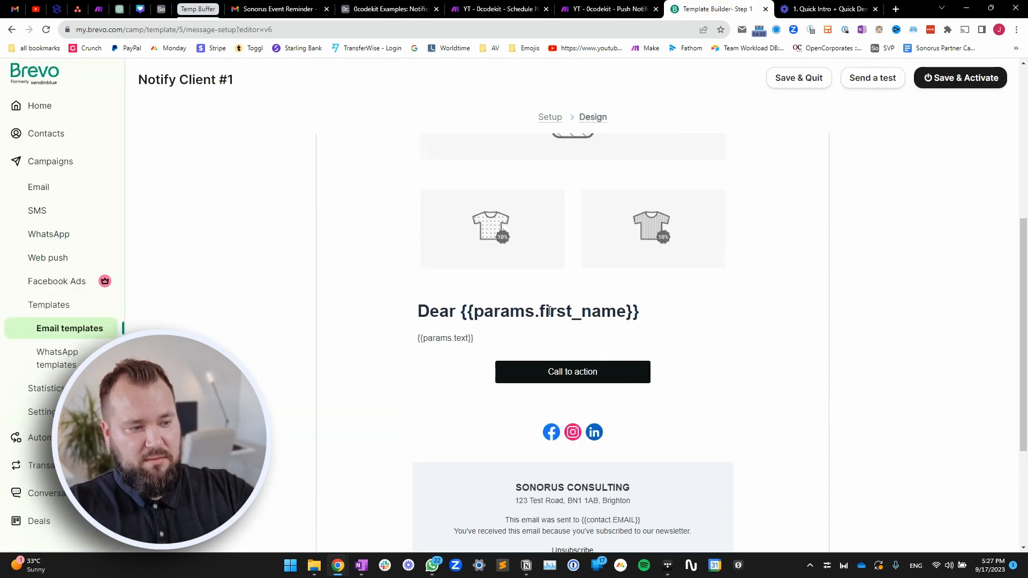
{"action": "left_click_drag", "start_coordinate": [539, 310], "coordinate": [616, 308]}
{"action": "left_click", "coordinate": [607, 8]}
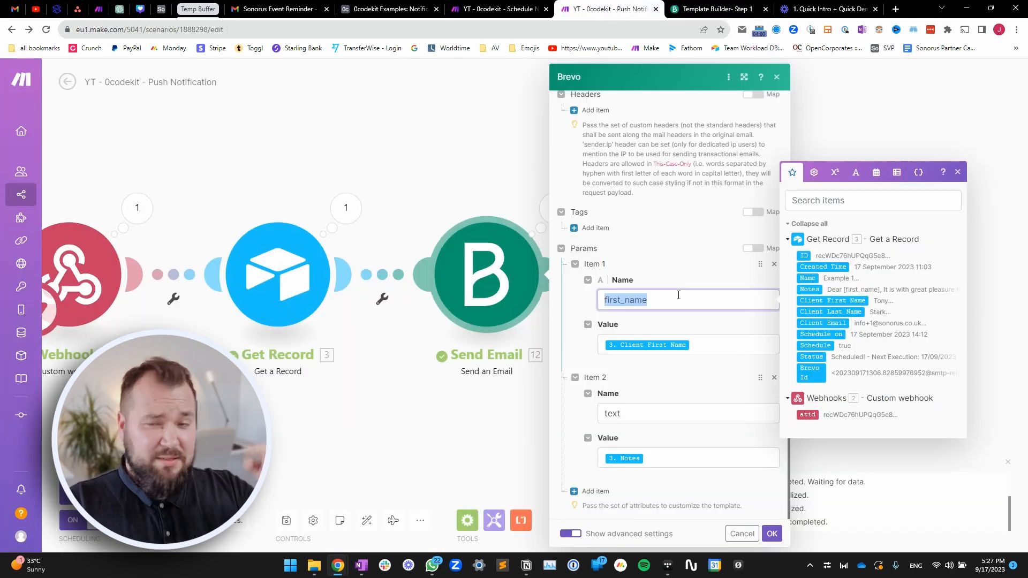
{"action": "left_click", "coordinate": [721, 347]}
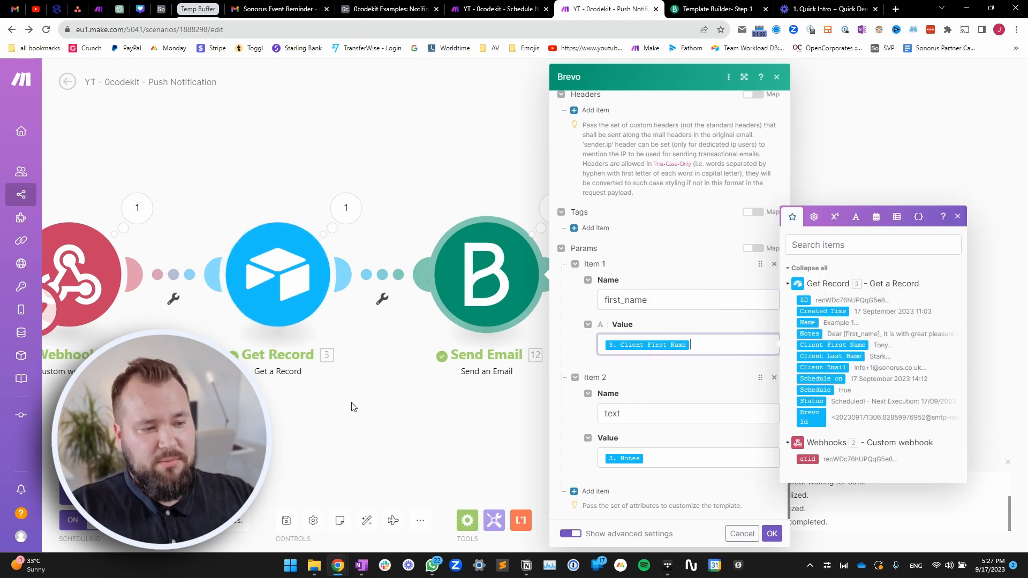
Compare the text parameter name in the Make module with the Brevo template's body placeholder, then inspect its Notes value mapping
{"action": "left_click", "coordinate": [585, 360]}
{"action": "left_click", "coordinate": [632, 408]}
{"action": "left_click_drag", "start_coordinate": [629, 413], "coordinate": [593, 417]}
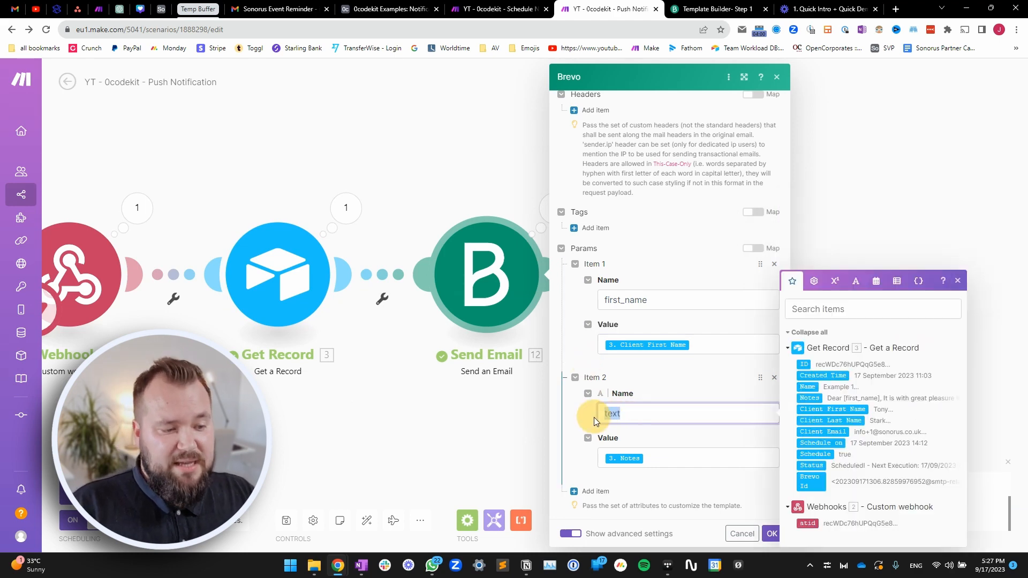
{"action": "left_click", "coordinate": [711, 9]}
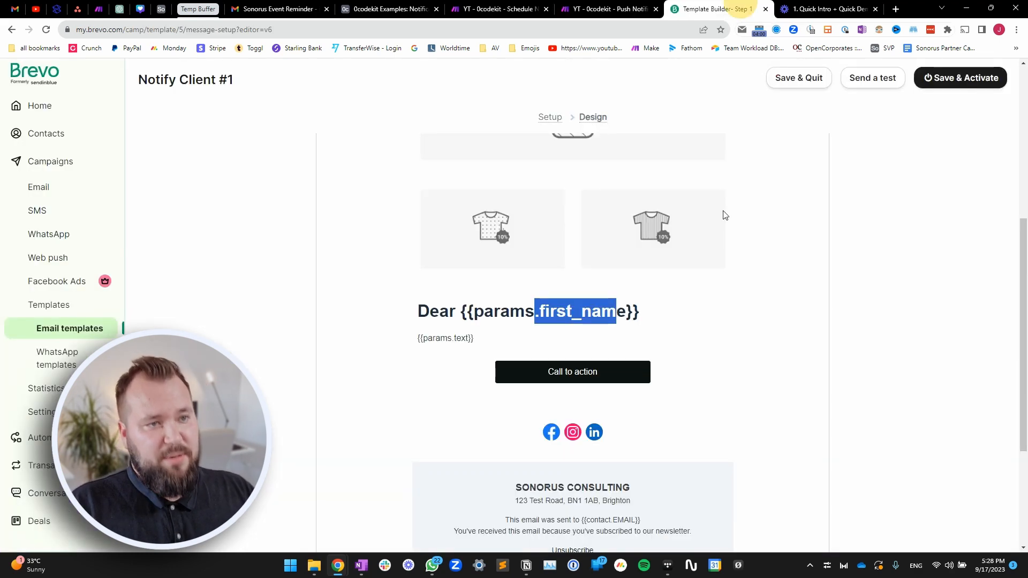
{"action": "left_click_drag", "start_coordinate": [452, 338], "coordinate": [472, 338]}
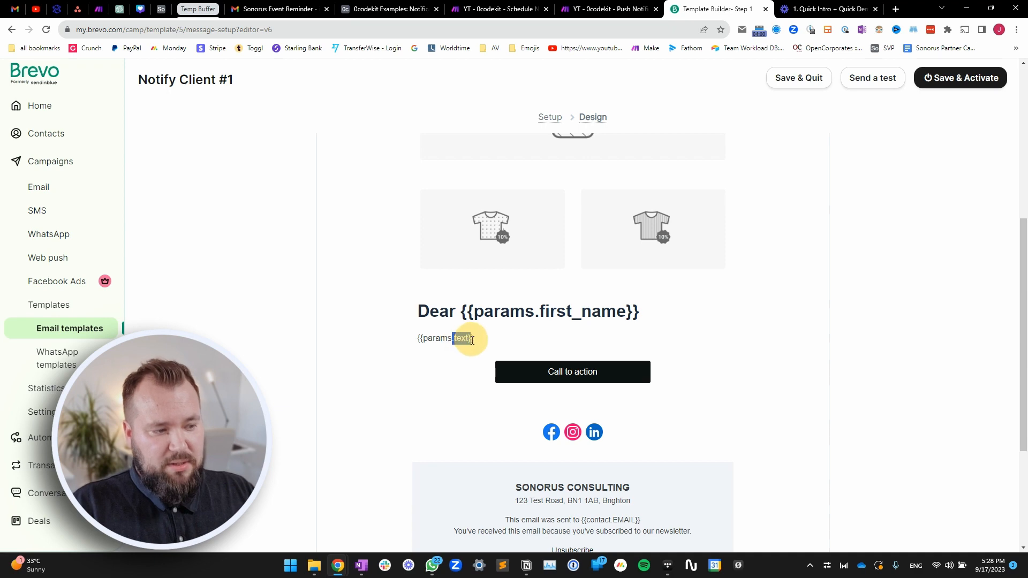
{"action": "left_click", "coordinate": [631, 4]}
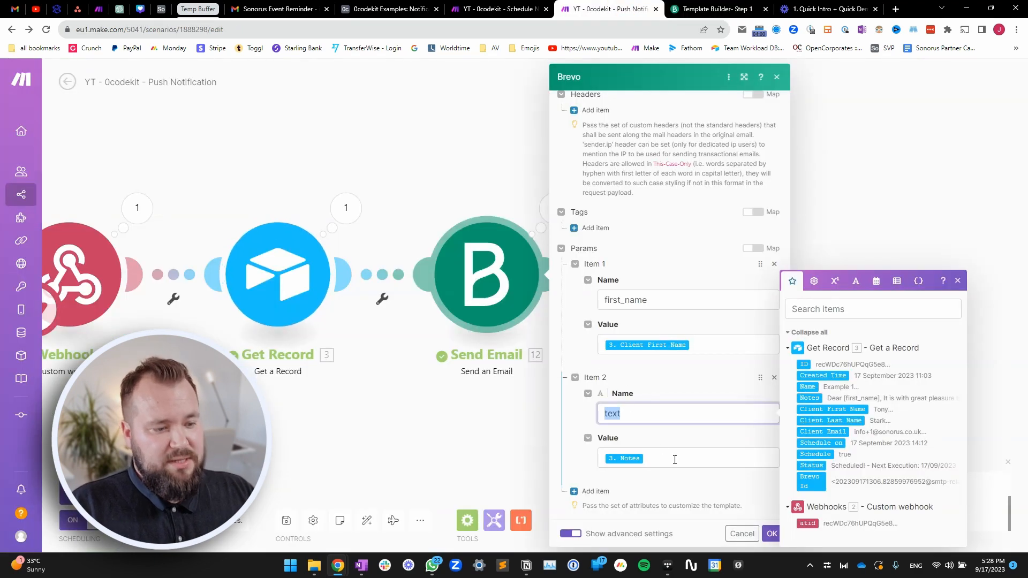
{"action": "left_click", "coordinate": [676, 459]}
Switch to the 0codekit Examples base in Airtable, finish editing the script and view Example 1's expanded Notes in the Notifications table
{"action": "left_click", "coordinate": [390, 10]}
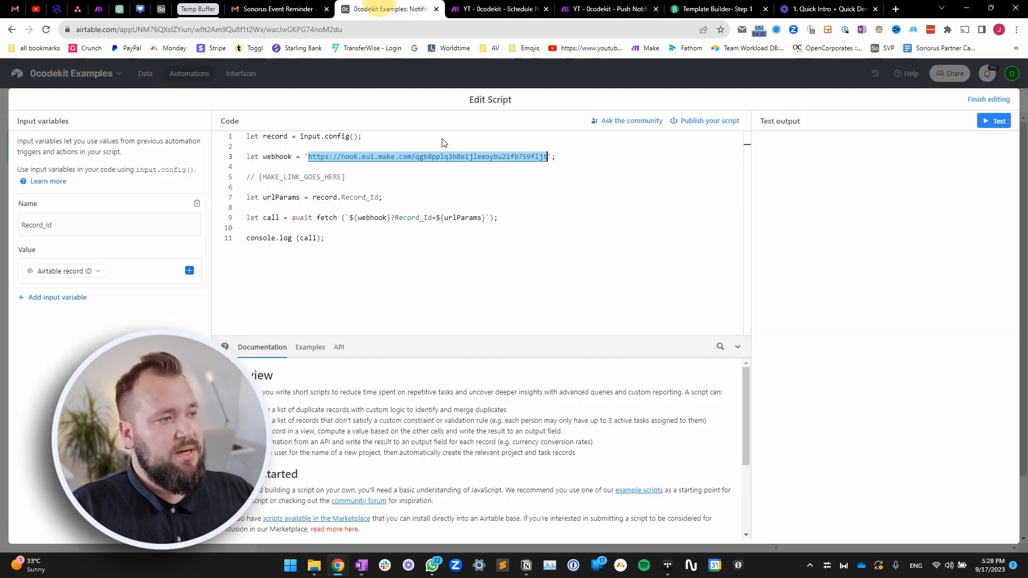
{"action": "left_click", "coordinate": [989, 100]}
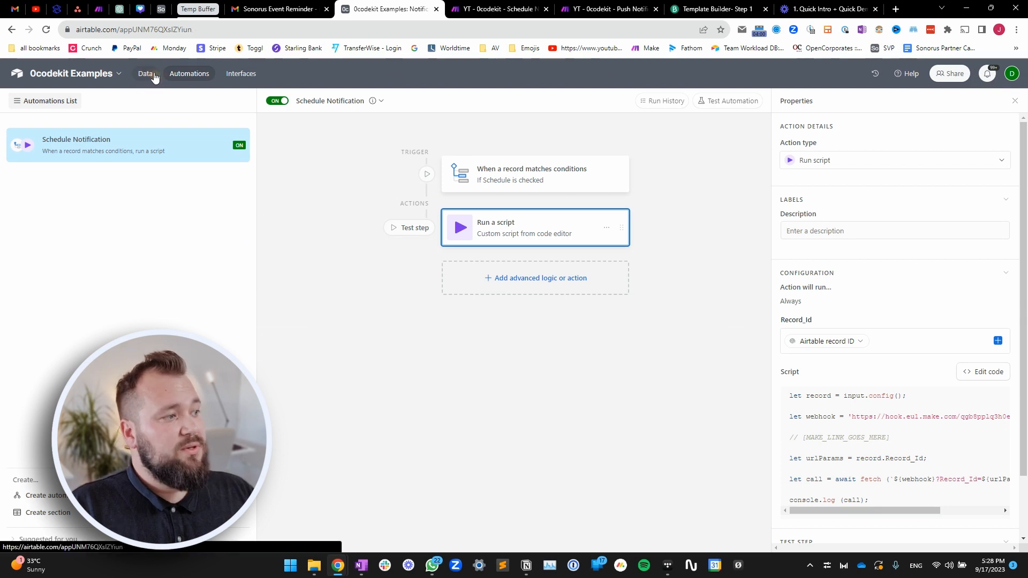
{"action": "left_click", "coordinate": [145, 73]}
{"action": "left_click", "coordinate": [285, 153]}
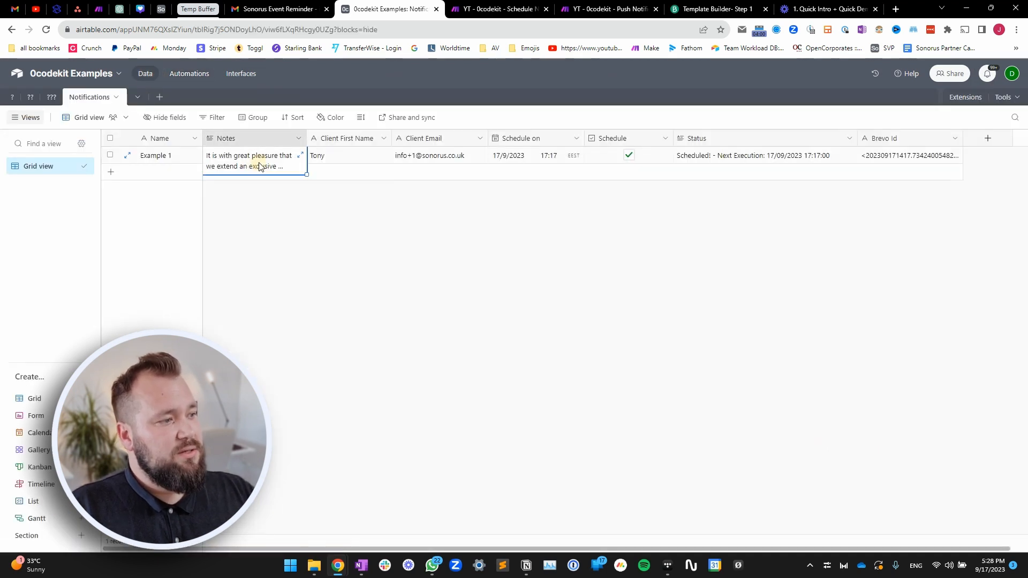
{"action": "left_click", "coordinate": [301, 159]}
{"action": "left_click", "coordinate": [743, 287]}
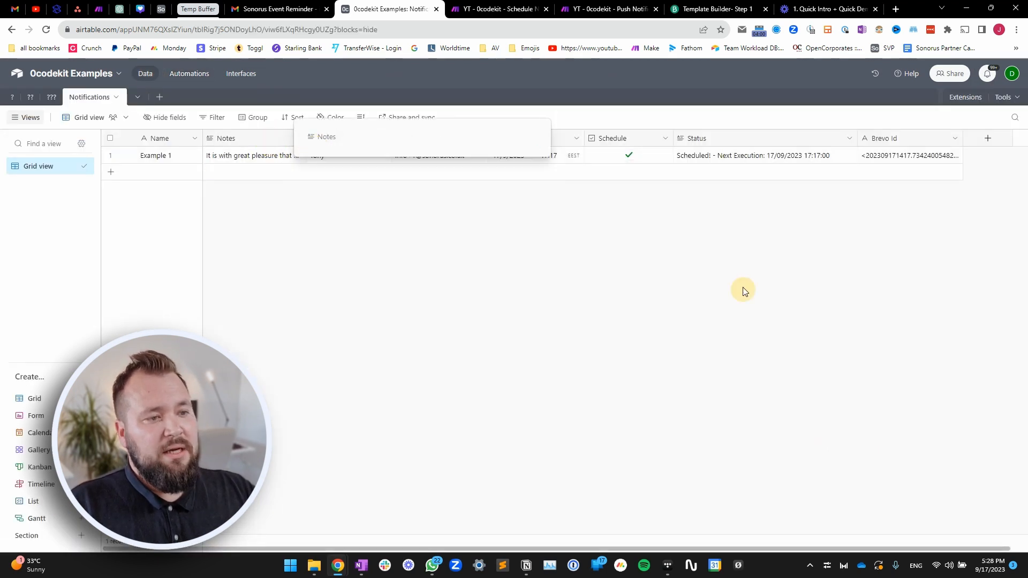
Return to the Push Notification scenario in Make and examine the Send Email module's template, recipient email mapping and Subject field
{"action": "left_click", "coordinate": [620, 7]}
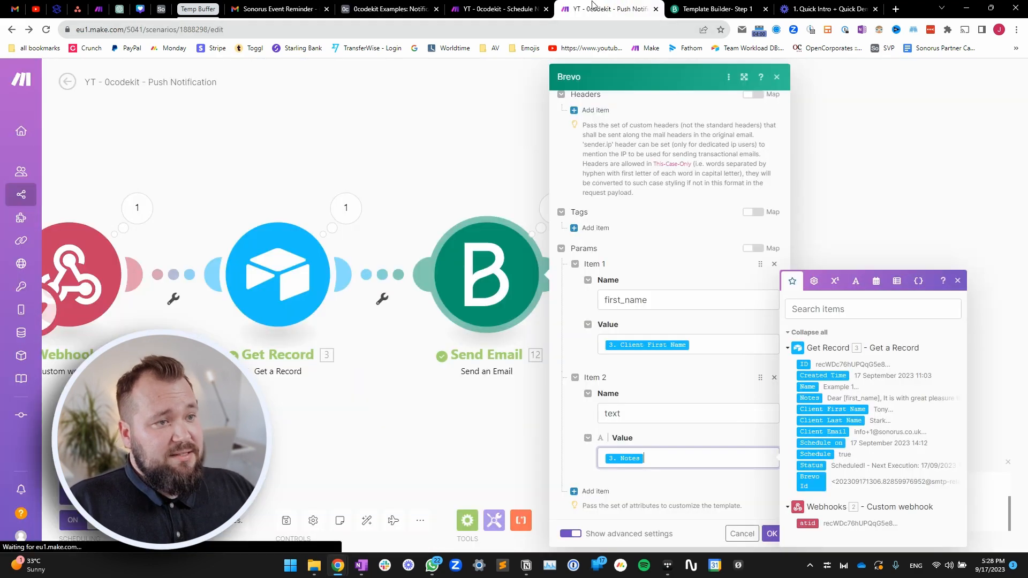
{"action": "scroll", "coordinate": [671, 265], "scroll_direction": "up", "scroll_amount": 4}
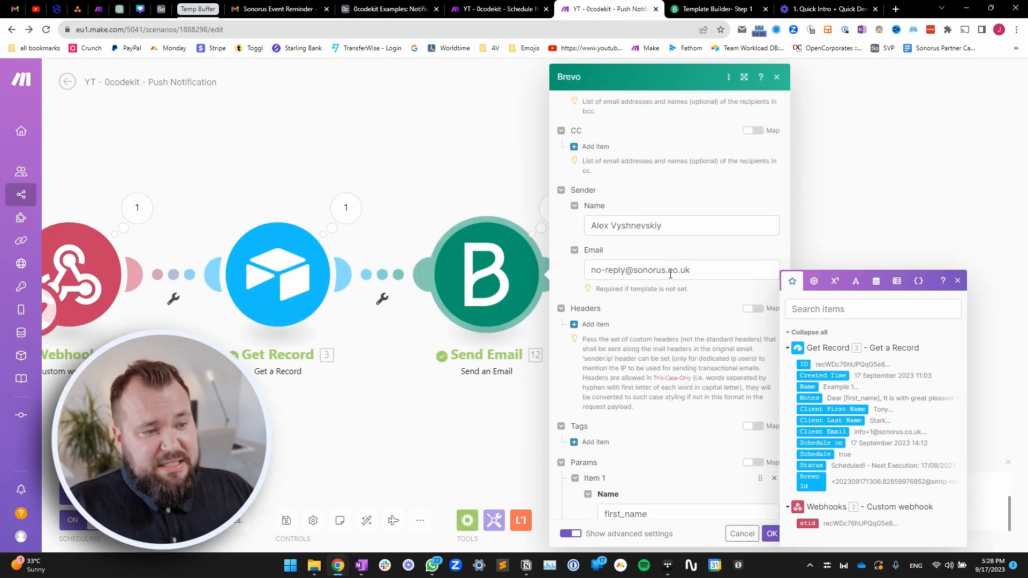
{"action": "left_click", "coordinate": [670, 366]}
{"action": "scroll", "coordinate": [692, 313], "scroll_direction": "up", "scroll_amount": 10}
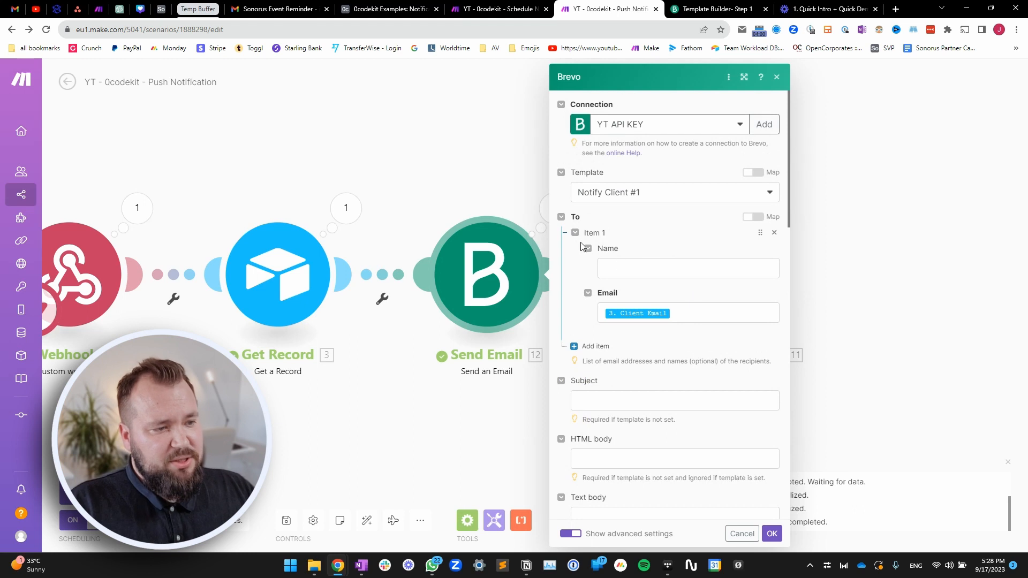
{"action": "left_click", "coordinate": [714, 317]}
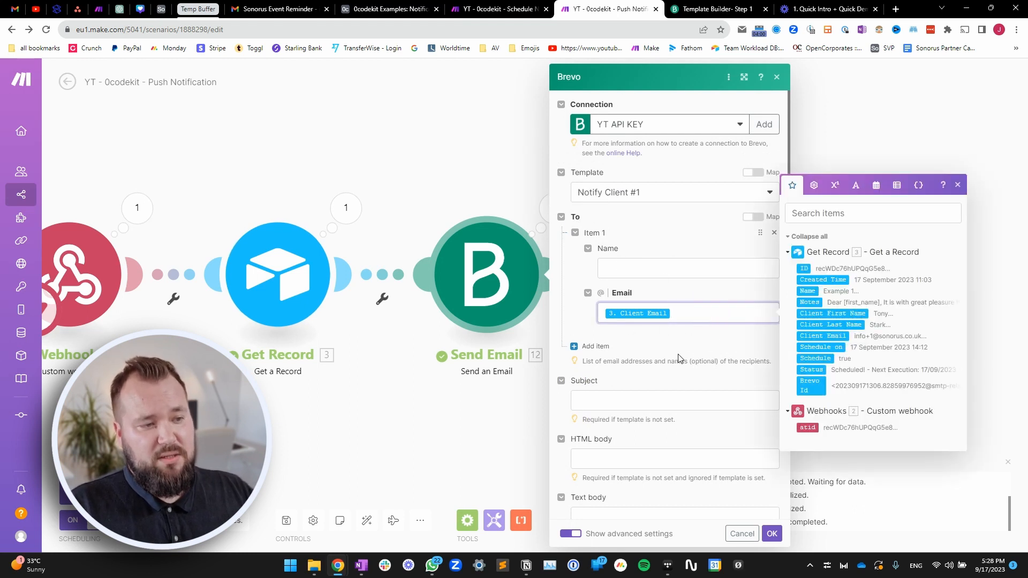
{"action": "scroll", "coordinate": [672, 348], "scroll_direction": "down", "scroll_amount": 2}
{"action": "left_click", "coordinate": [629, 291]}
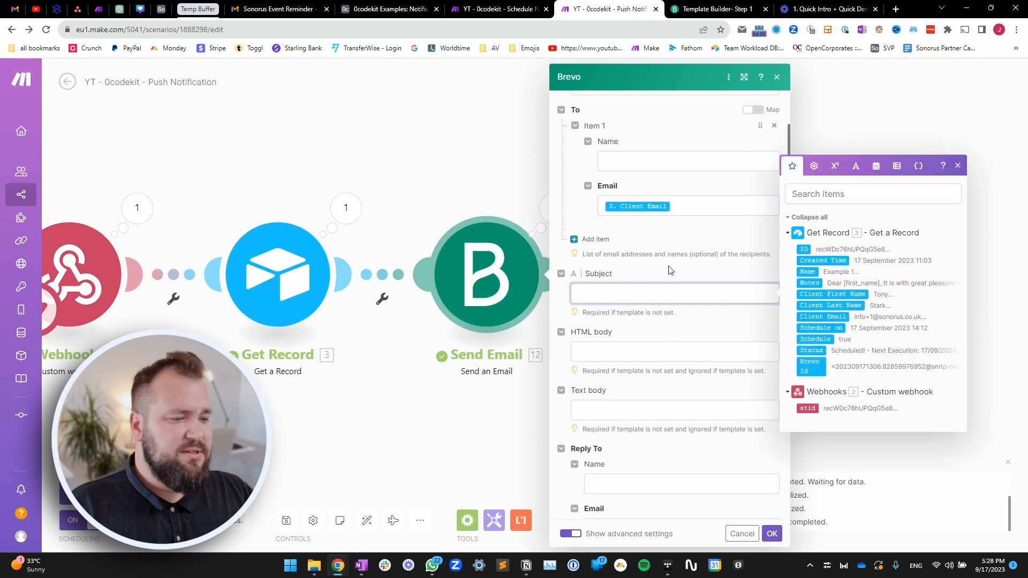
Review the Send Email module's Reply To email, Sender details and Params entries, then confirm the module's settings
{"action": "scroll", "coordinate": [672, 294], "scroll_direction": "down", "scroll_amount": 3}
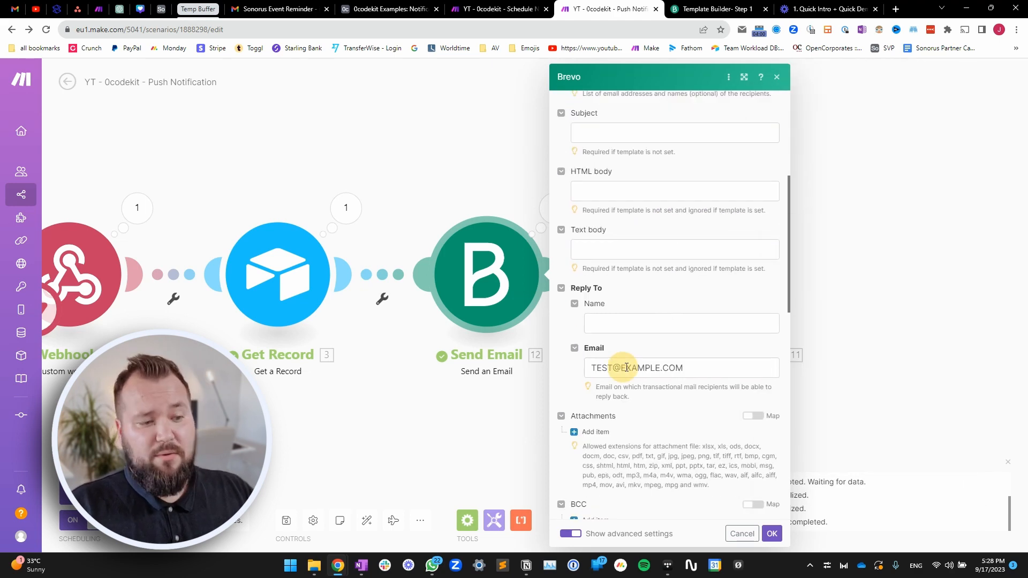
{"action": "left_click", "coordinate": [688, 369]}
{"action": "scroll", "coordinate": [688, 374], "scroll_direction": "down", "scroll_amount": 3}
{"action": "scroll", "coordinate": [688, 373], "scroll_direction": "down", "scroll_amount": 5}
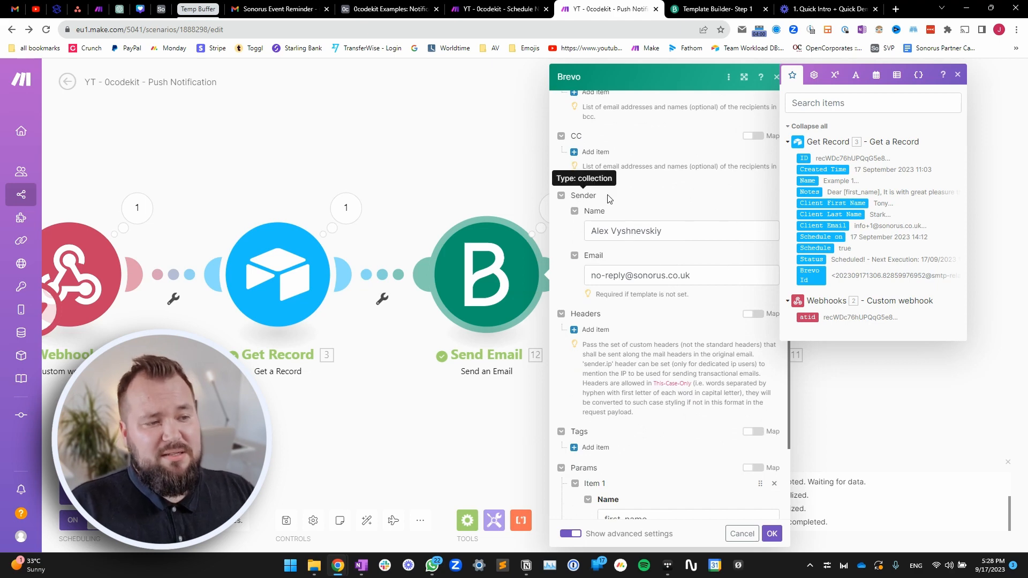
{"action": "left_click_drag", "start_coordinate": [646, 230], "coordinate": [590, 231]}
{"action": "left_click_drag", "start_coordinate": [692, 275], "coordinate": [609, 275]}
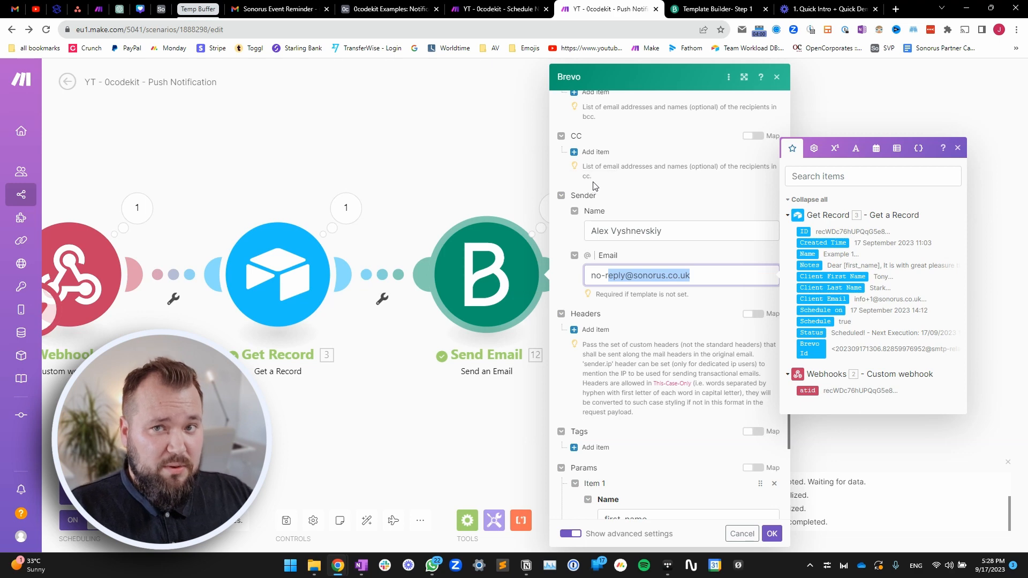
{"action": "scroll", "coordinate": [651, 236], "scroll_direction": "down", "scroll_amount": 4}
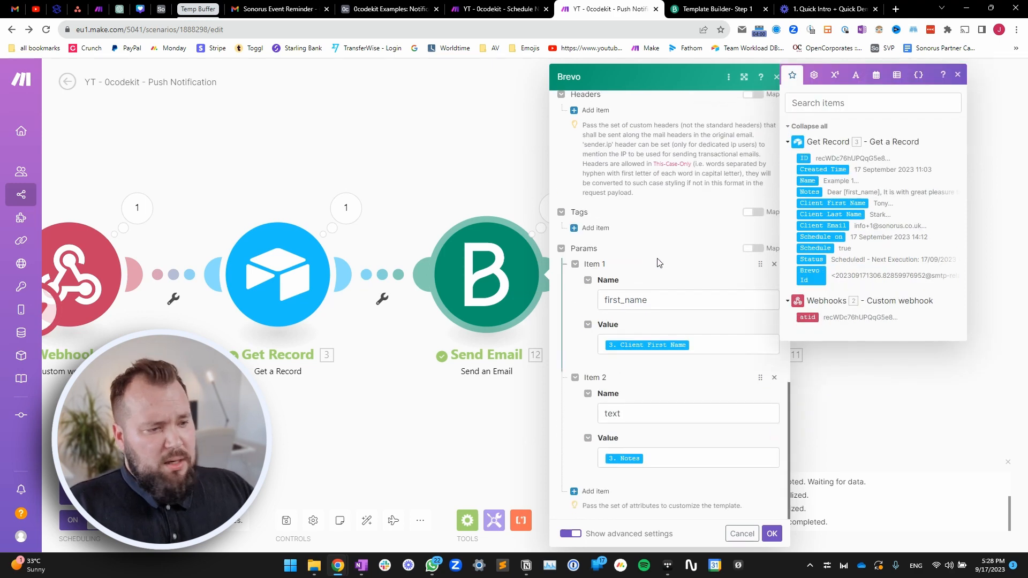
{"action": "left_click", "coordinate": [774, 534]}
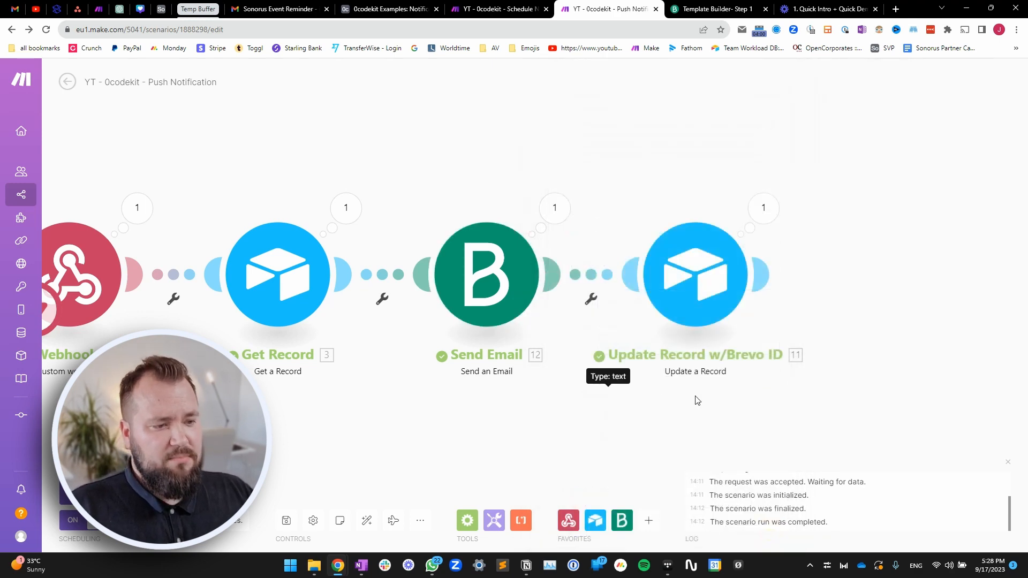
Open the Update Record w/Brevo ID module, inspect the Message ID mapping in its Brevo Id field and close the module
{"action": "left_click_drag", "start_coordinate": [696, 401], "coordinate": [609, 407]}
{"action": "left_click", "coordinate": [579, 274]}
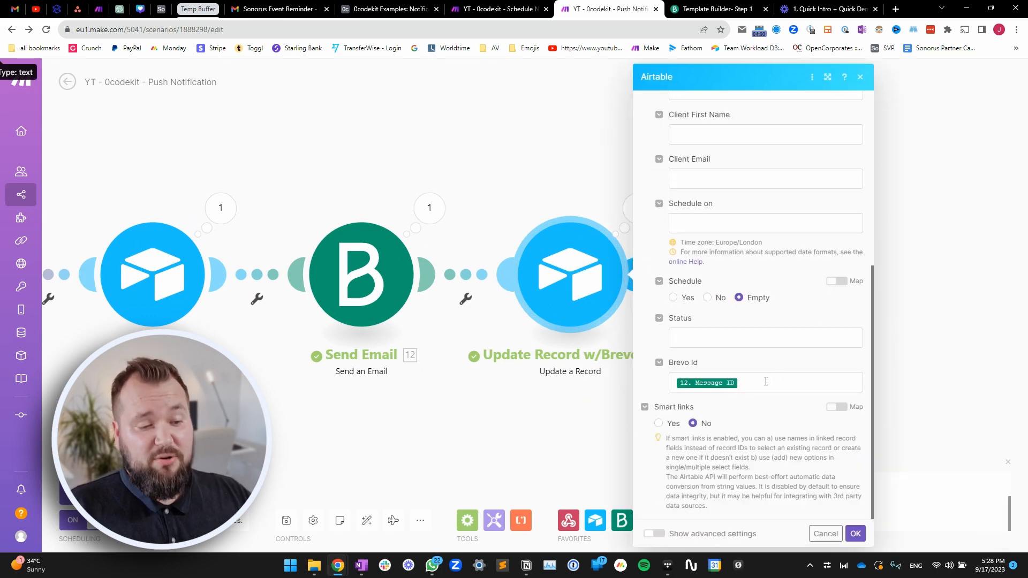
{"action": "left_click", "coordinate": [768, 379]}
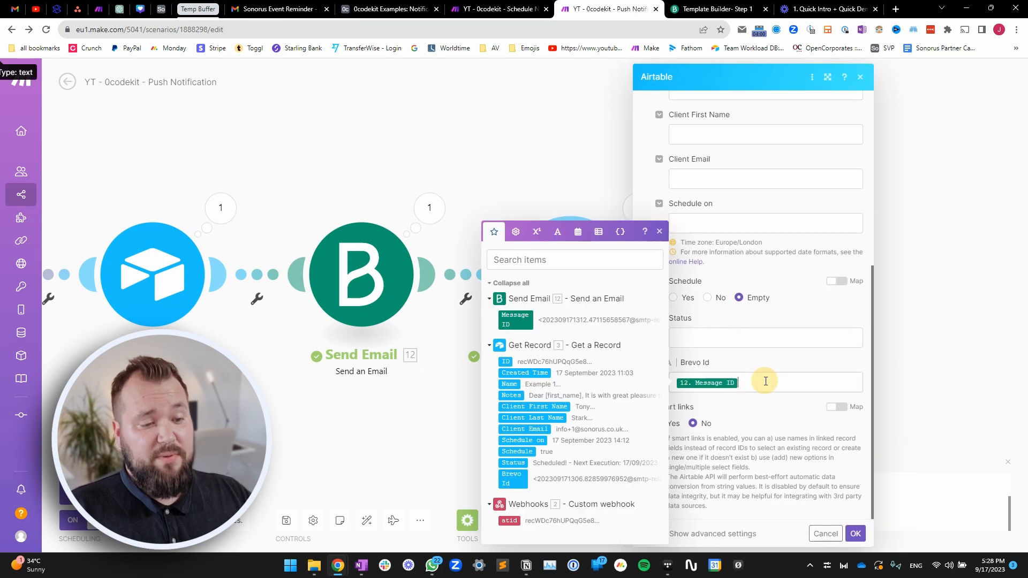
{"action": "left_click", "coordinate": [735, 435]}
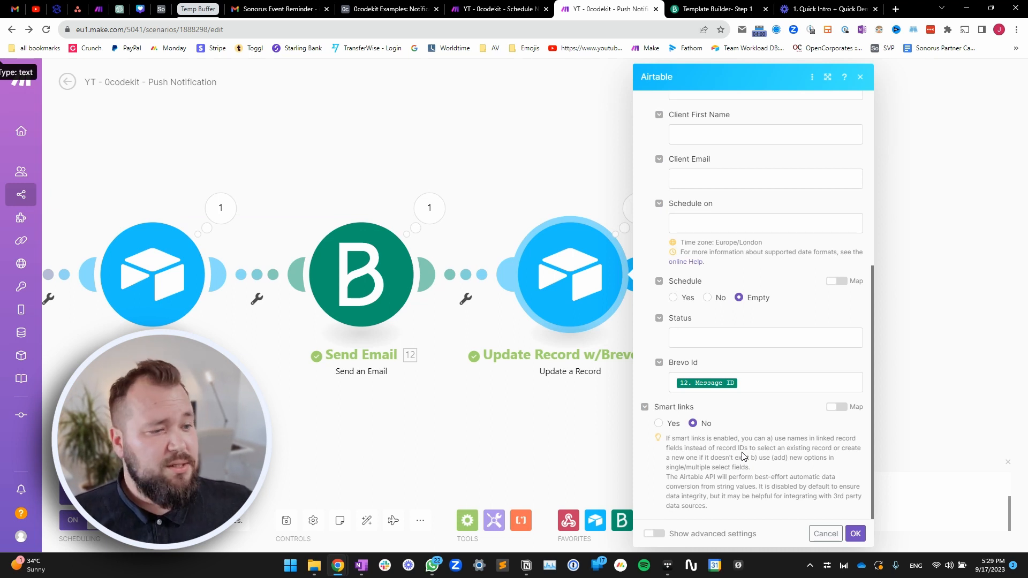
{"action": "left_click", "coordinate": [548, 152]}
Review the whole Push Notification flow, then revisit the Schedule Notification scenario and the Brevo template before returning to the Airtable base
{"action": "scroll", "coordinate": [540, 155], "scroll_direction": "down", "scroll_amount": 3}
{"action": "left_click_drag", "start_coordinate": [451, 140], "coordinate": [610, 172]}
{"action": "left_click", "coordinate": [501, 9]}
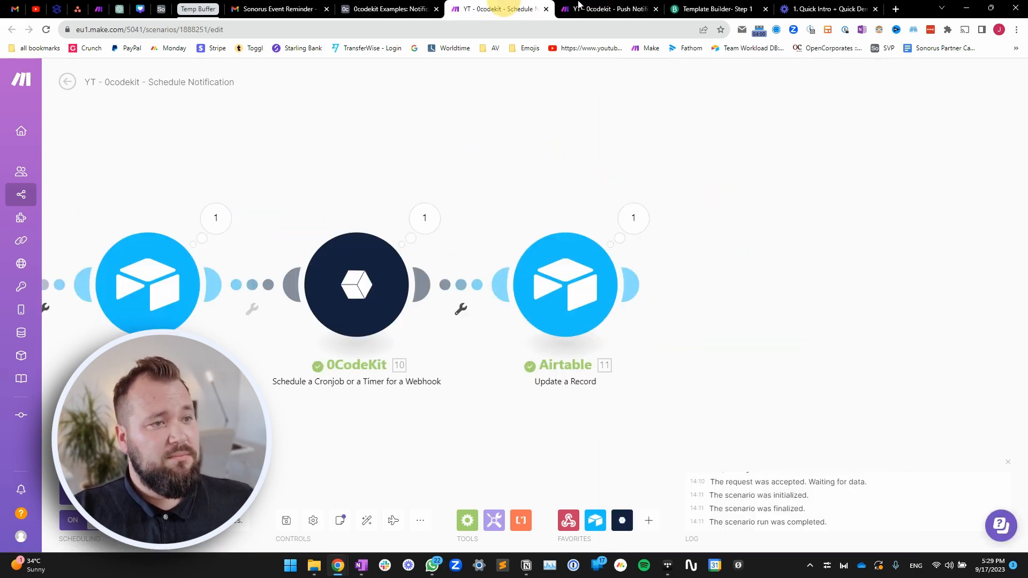
{"action": "left_click", "coordinate": [598, 8]}
{"action": "left_click", "coordinate": [712, 9]}
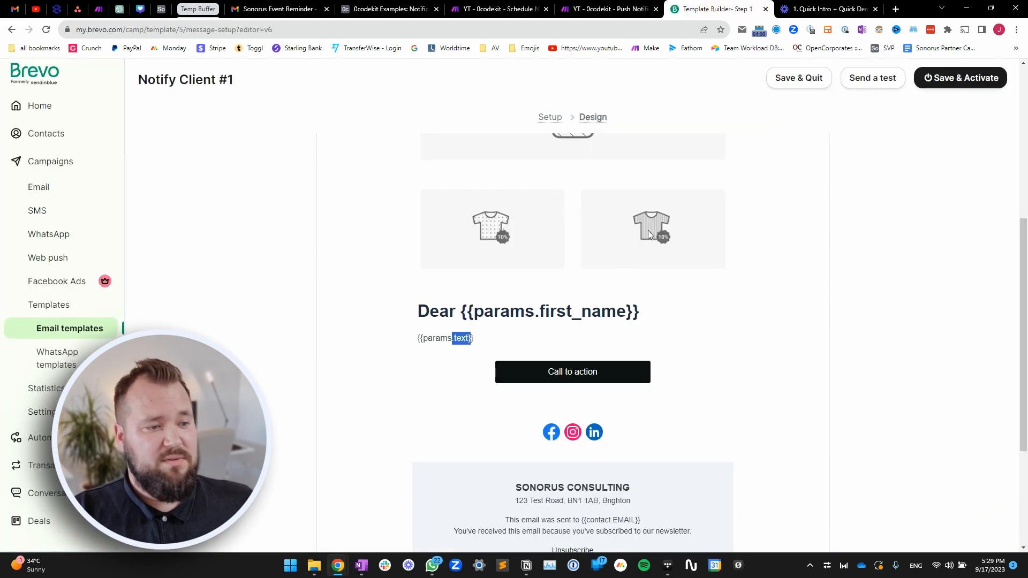
{"action": "left_click", "coordinate": [355, 9]}
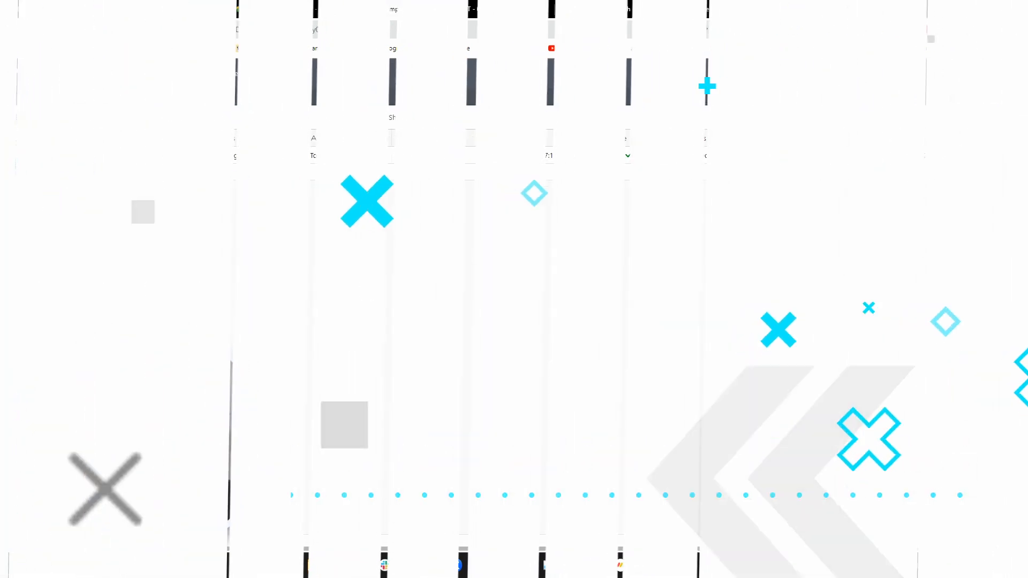